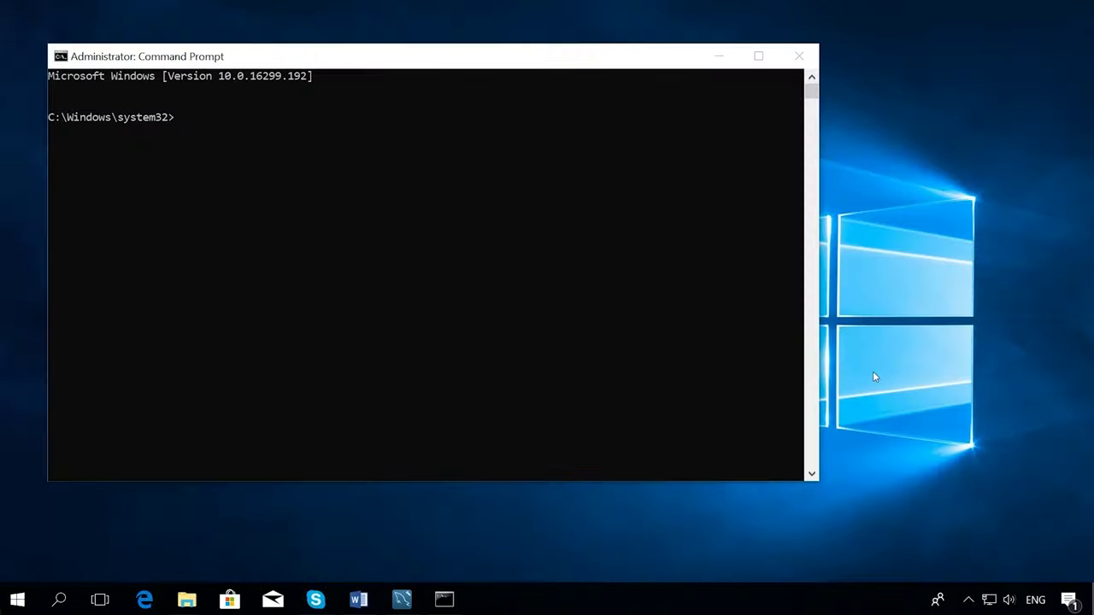
- Change into the MySQL Server 5.7 bin folder and run 'myisamchk -r -q' on new_table_myisam
{"action": "left_click", "coordinate": [180, 128]}
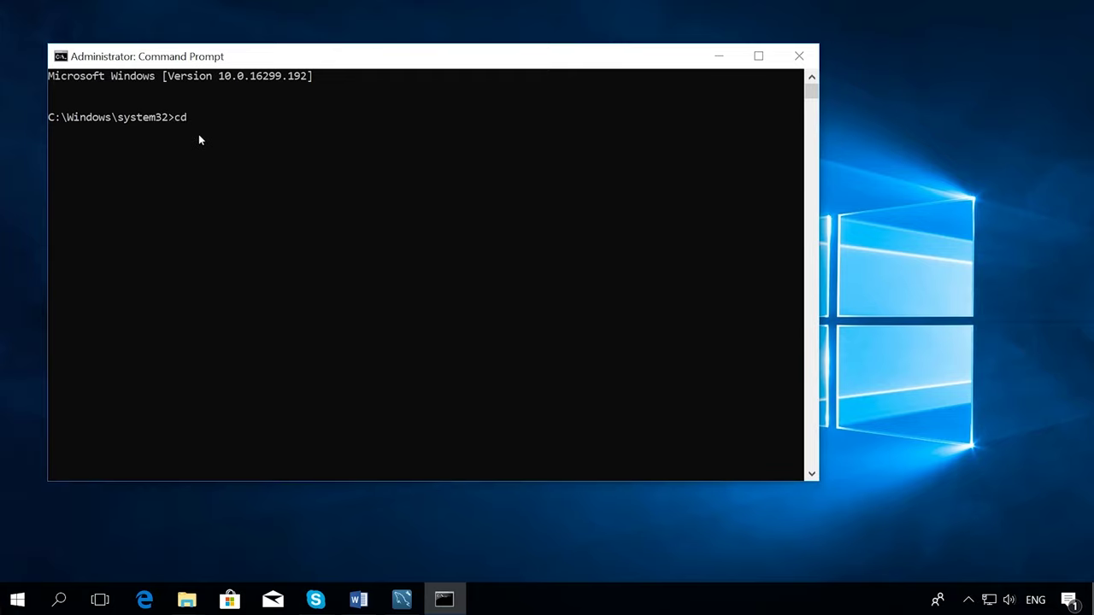
{"action": "type", "text": "cd"}
{"action": "type", "text": "C:\\Program Files\\MySQL\\MySQL Server 5.7\\bin"}
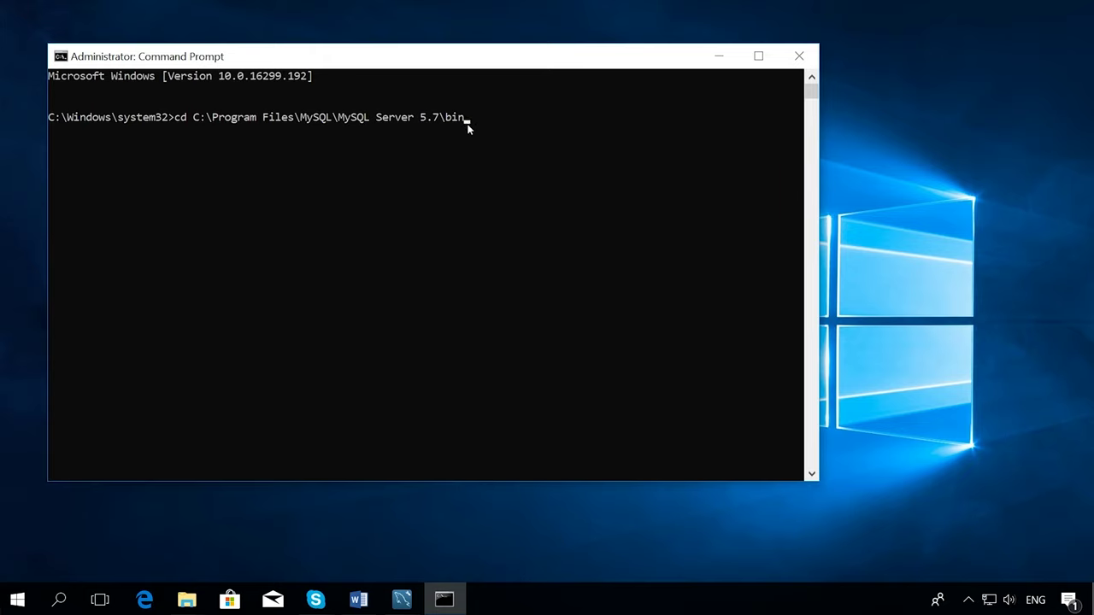
{"action": "key", "text": "Return"}
{"action": "type", "text": "myisamchk -r -q new_table_myisam \"C:\\ProgramData\\MySQL\\MySQL Server 5.7\\Data\\my_db2\\new_table_myisam\""}
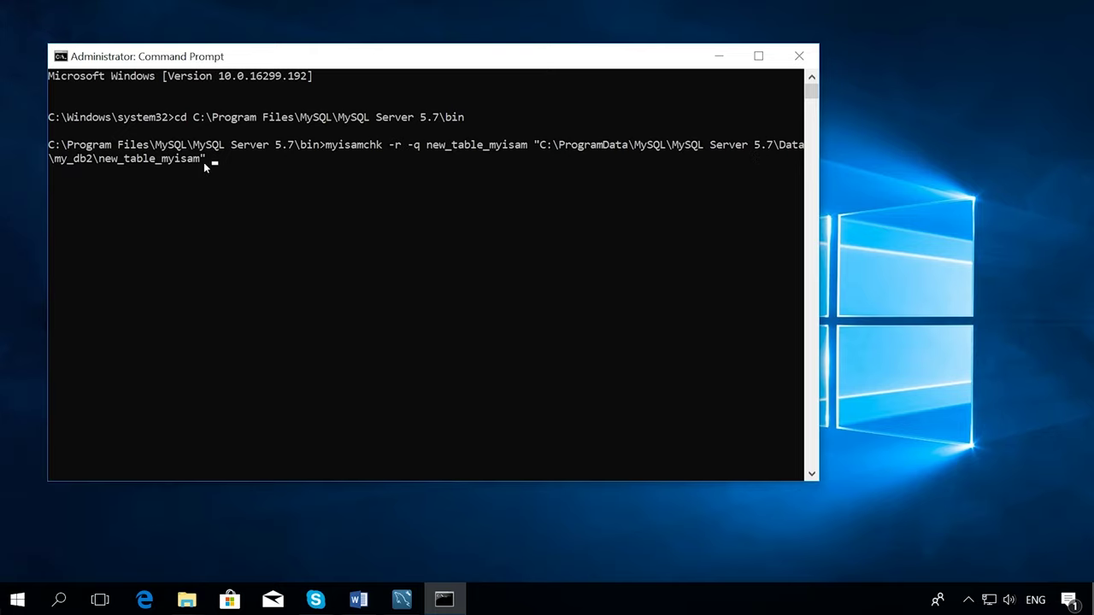
{"action": "key", "text": "Return"}
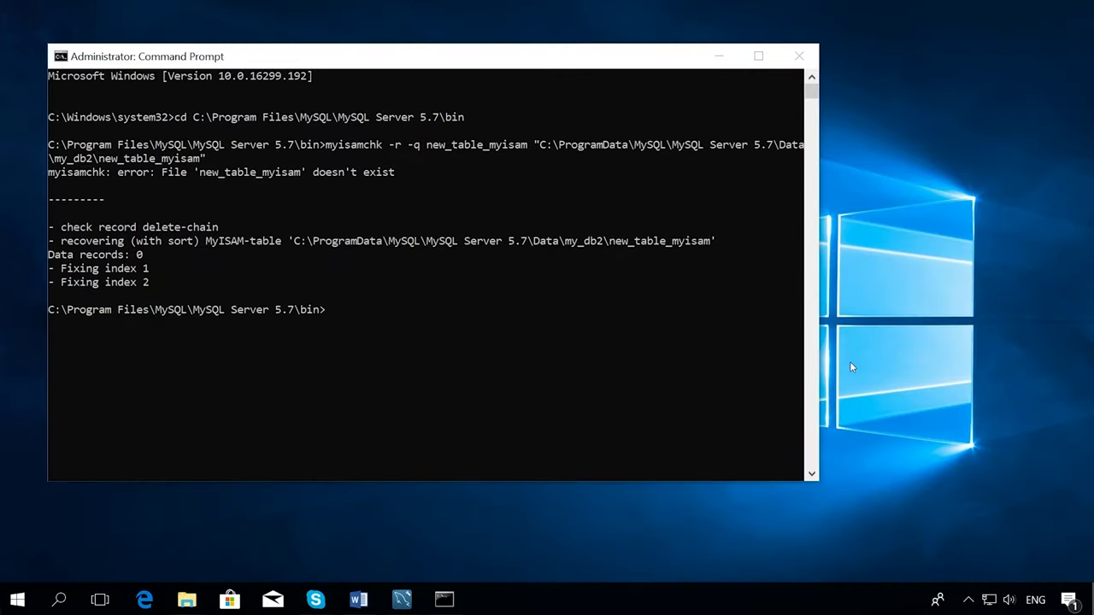
- Paste 'myisamchk -r new_table_myisam' at the prompt and leave it unrun
{"action": "right_click", "coordinate": [521, 314]}
{"action": "key", "text": "Left"}
{"action": "key", "text": "Left"}
{"action": "key", "text": "Left"}
{"action": "key", "text": "Left"}
{"action": "key", "text": "Left"}
{"action": "key", "text": "Left"}
{"action": "key", "text": "Left"}
{"action": "key", "text": "Left"}
{"action": "key", "text": "Left"}
{"action": "key", "text": "Left"}
{"action": "key", "text": "Left"}
{"action": "key", "text": "Left"}
{"action": "key", "text": "Left"}
{"action": "key", "text": "Left"}
{"action": "key", "text": "Left"}
{"action": "key", "text": "Left"}
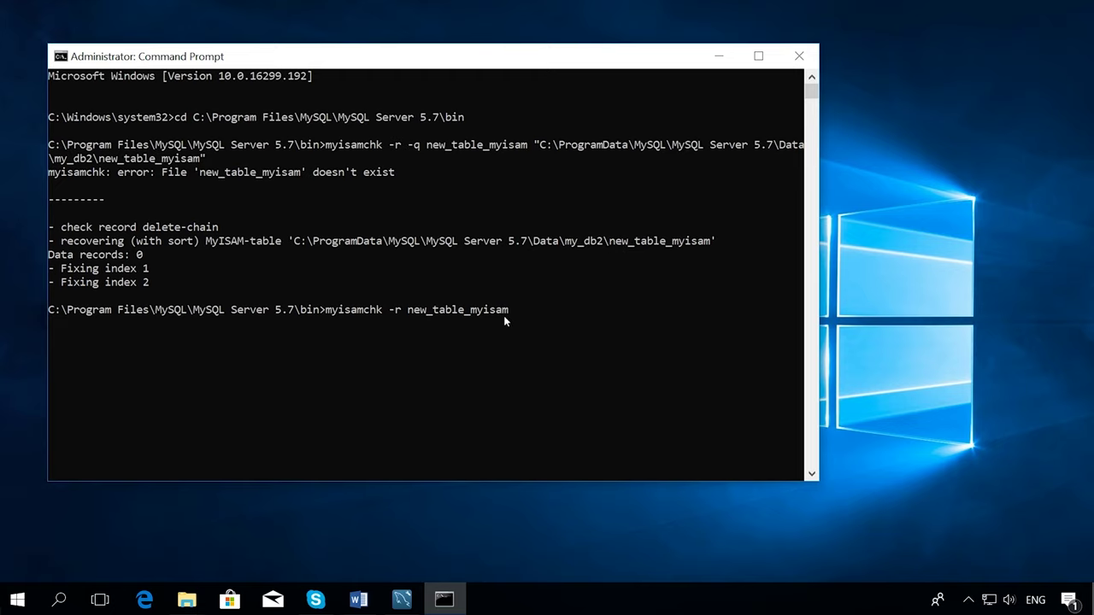
{"action": "left_click", "coordinate": [947, 407]}
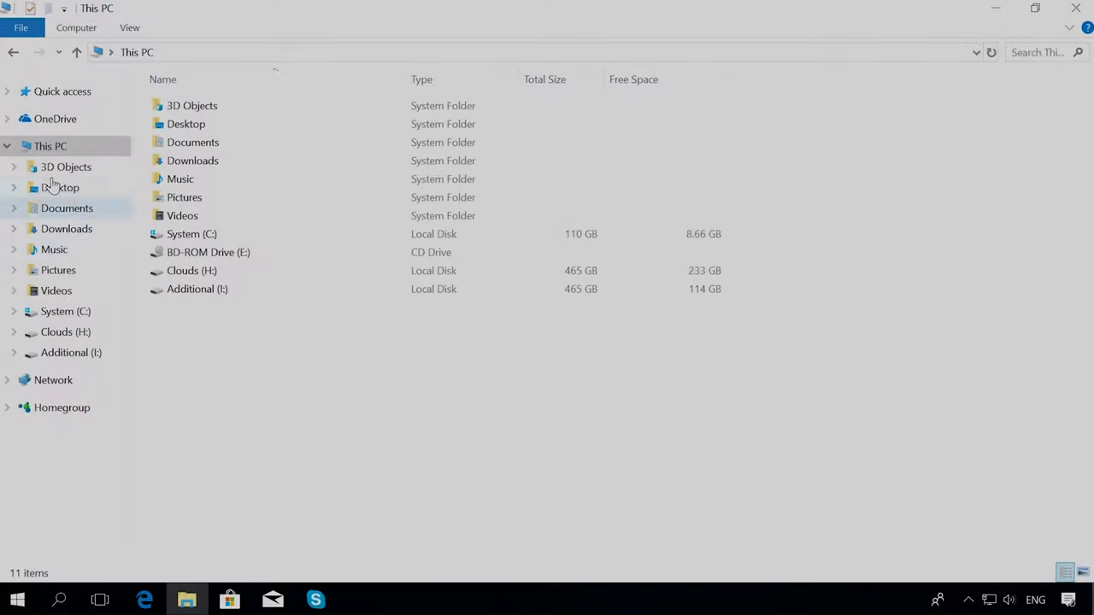
- Open Environment Variables from This PC's system properties and select the user Path variable
{"action": "left_click", "coordinate": [49, 148]}
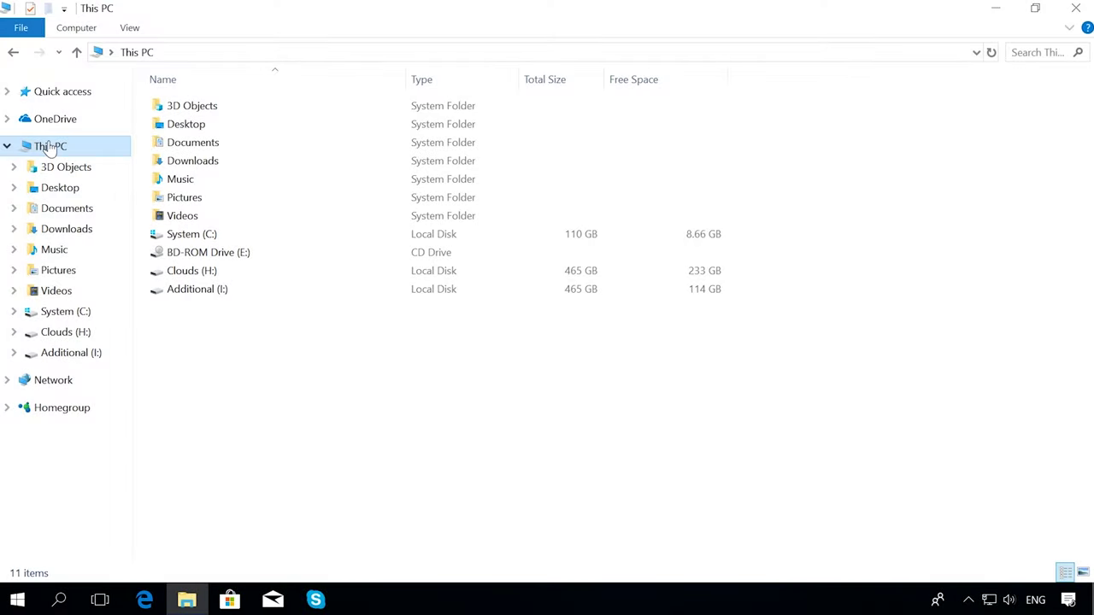
{"action": "right_click", "coordinate": [50, 148]}
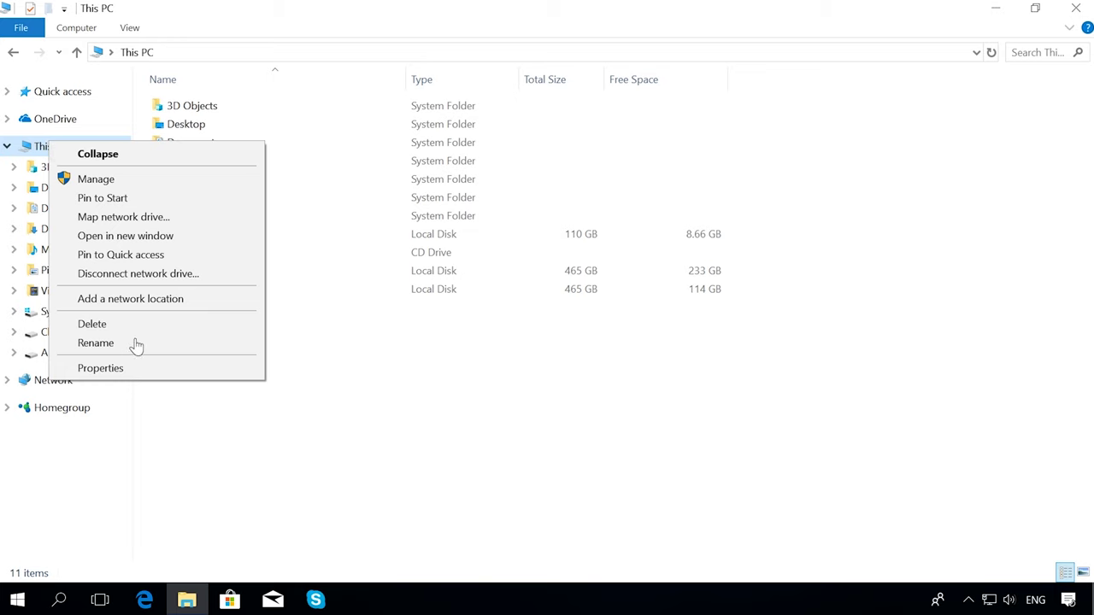
{"action": "left_click", "coordinate": [130, 370]}
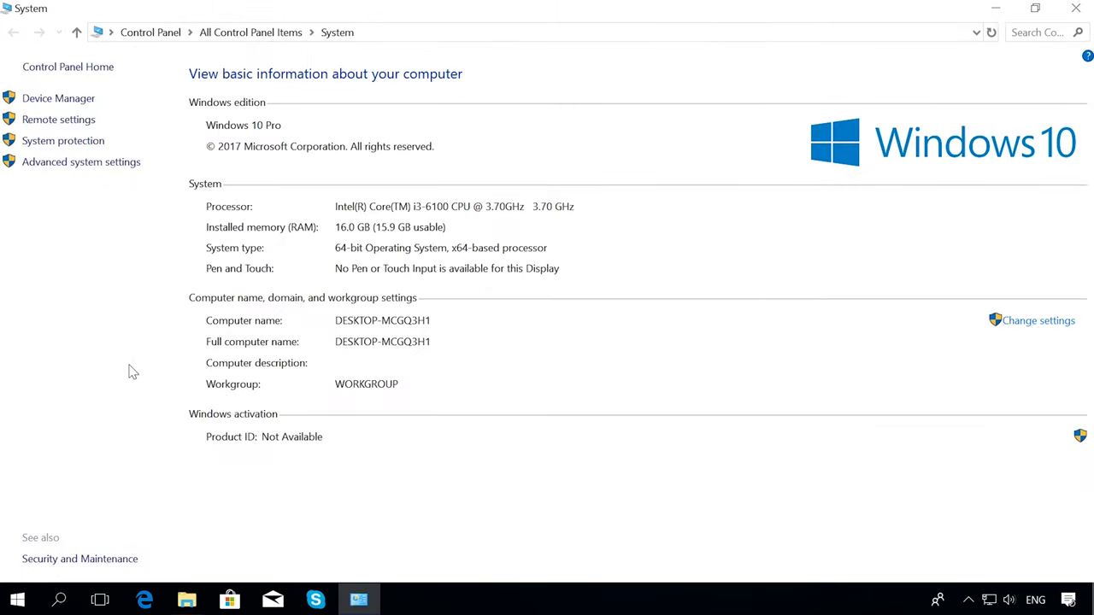
{"action": "left_click", "coordinate": [94, 163]}
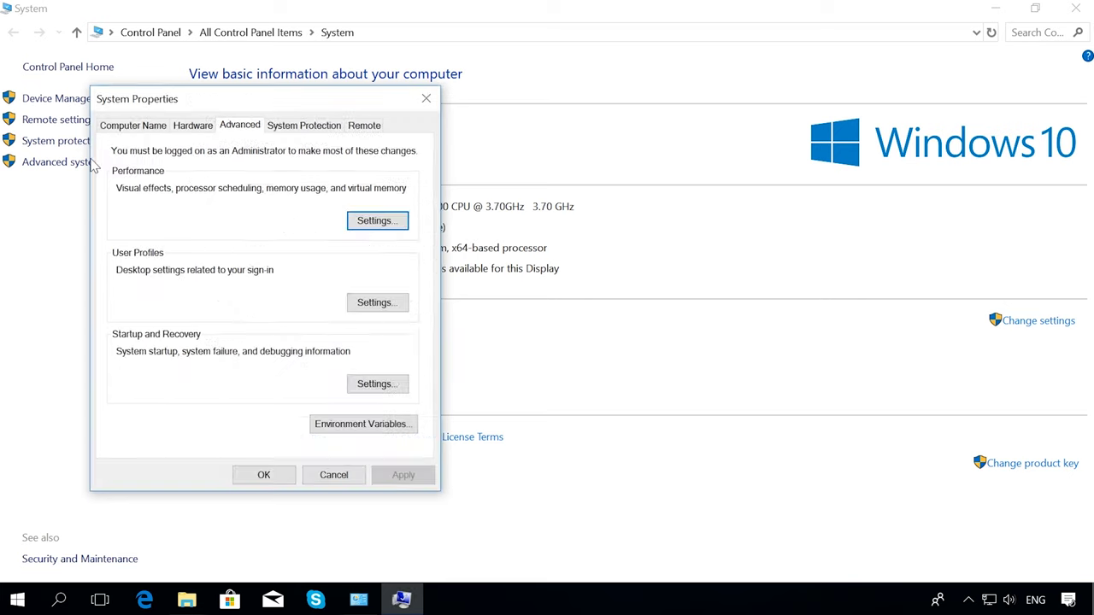
{"action": "left_click", "coordinate": [323, 424]}
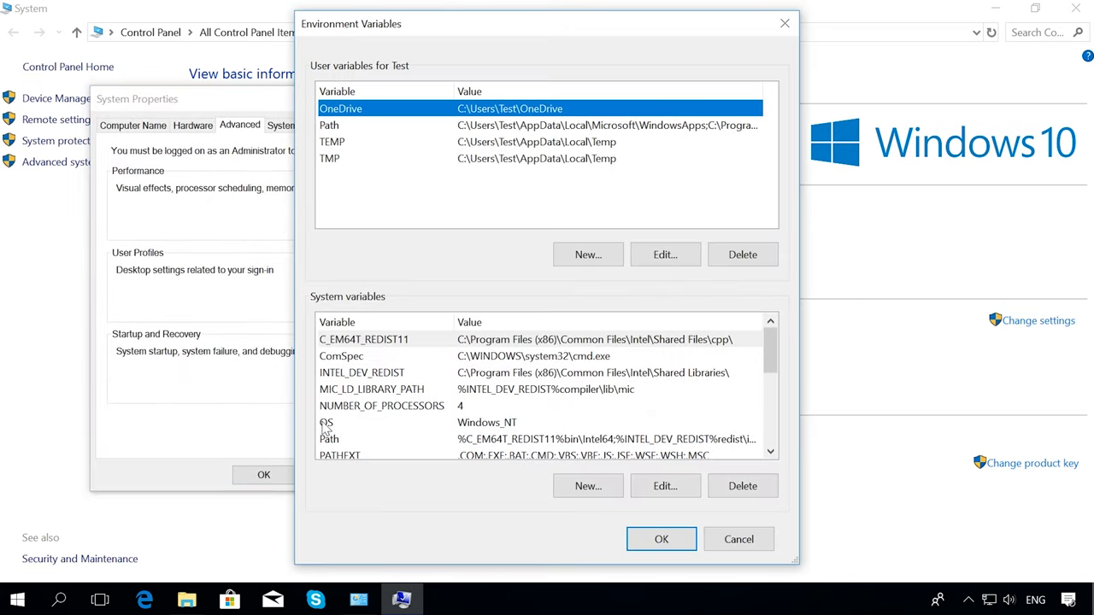
{"action": "left_click", "coordinate": [330, 440]}
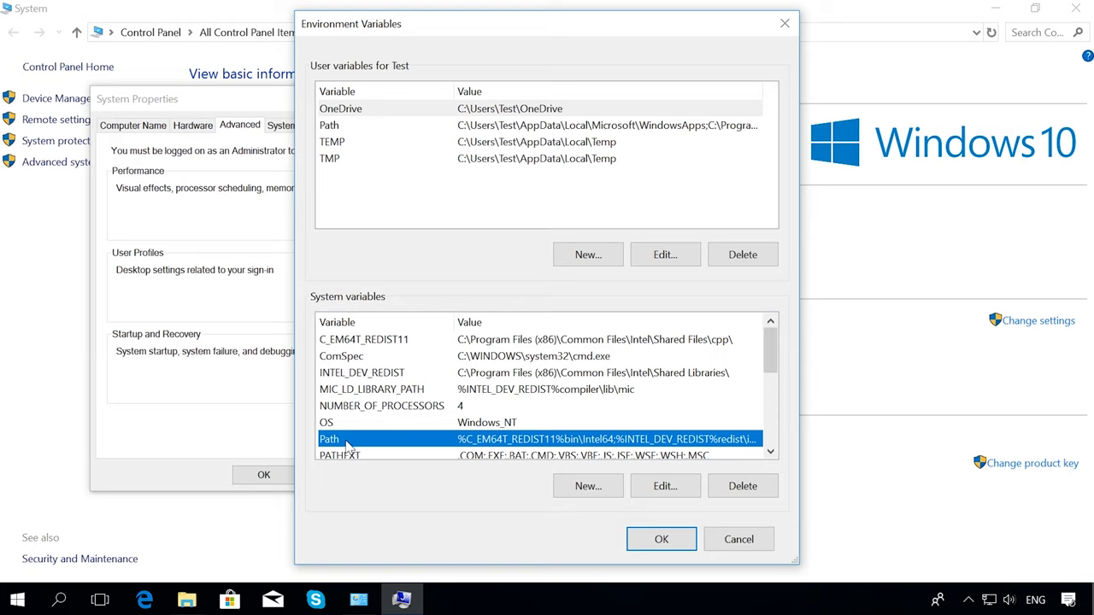
{"action": "left_click", "coordinate": [342, 126]}
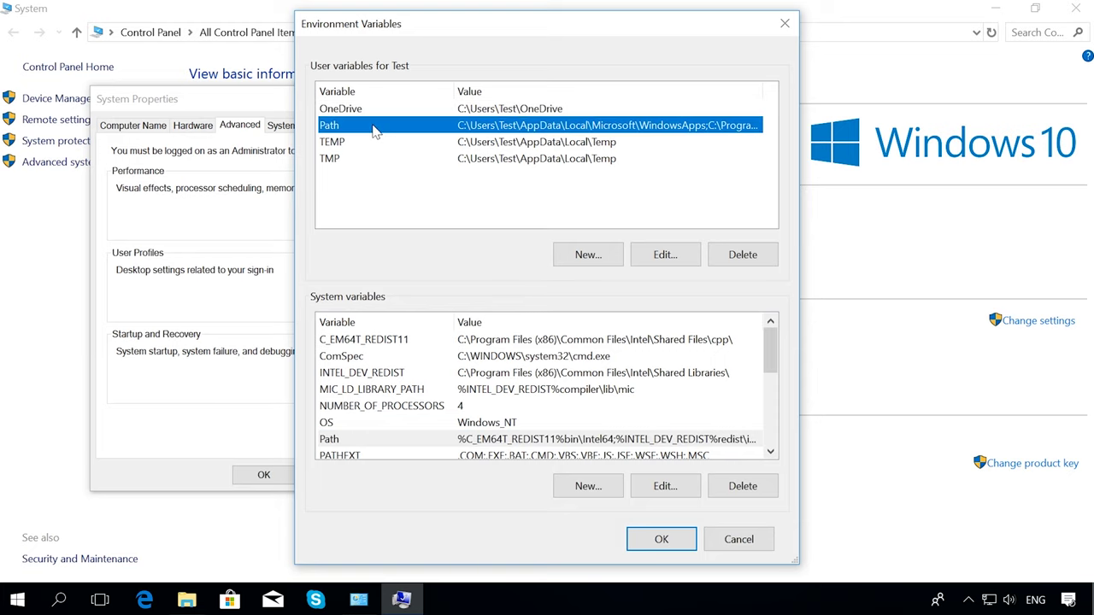
- Add C:\Program Files\MySQL\MySQL Server 5.7\bin as a new user Path entry and save
{"action": "left_click", "coordinate": [669, 258]}
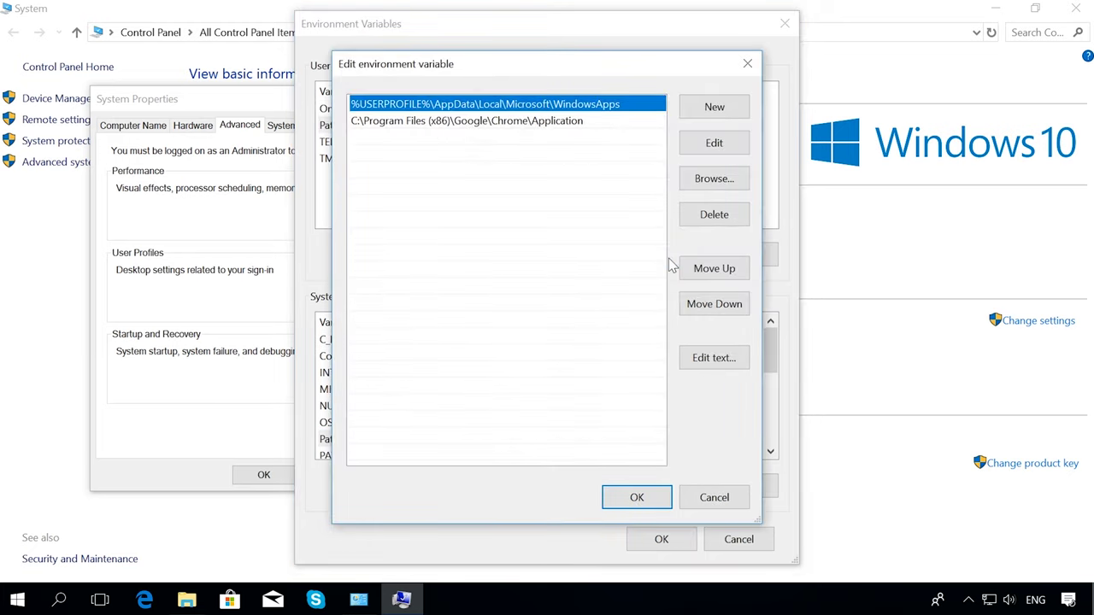
{"action": "left_click", "coordinate": [705, 182]}
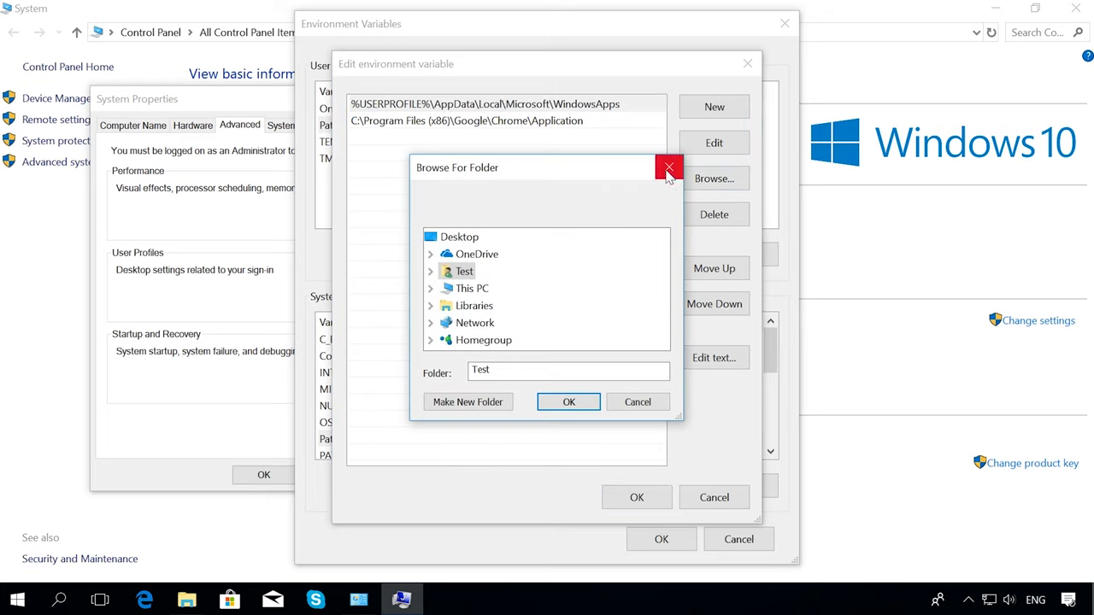
{"action": "left_click", "coordinate": [668, 170]}
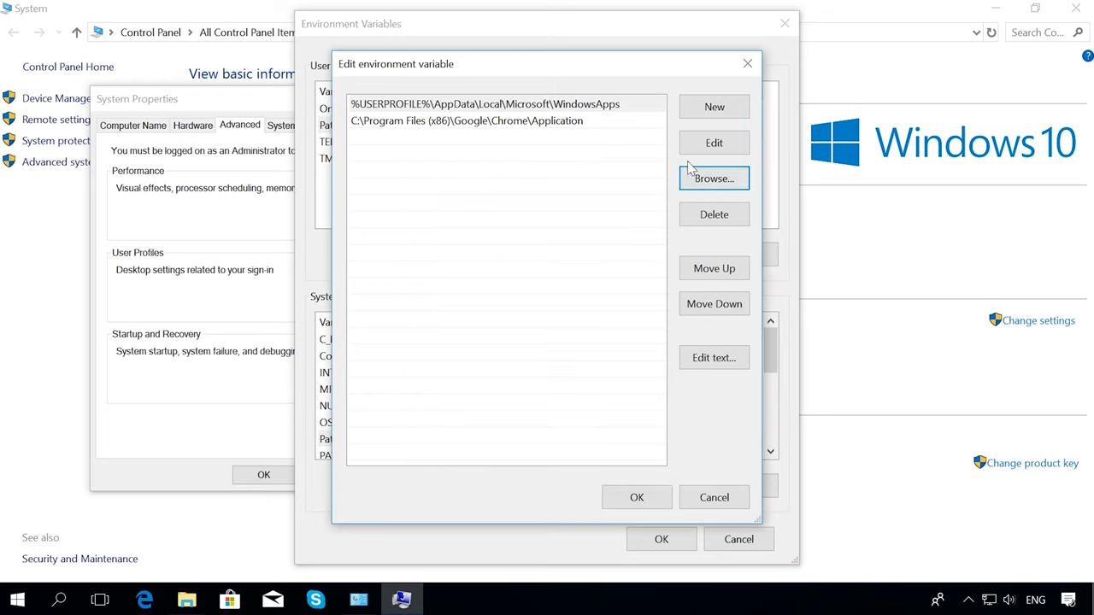
{"action": "left_click", "coordinate": [701, 109]}
{"action": "type", "text": "C:\\Program Files\\MySQL\\MySQL Server 5.7\\bin"}
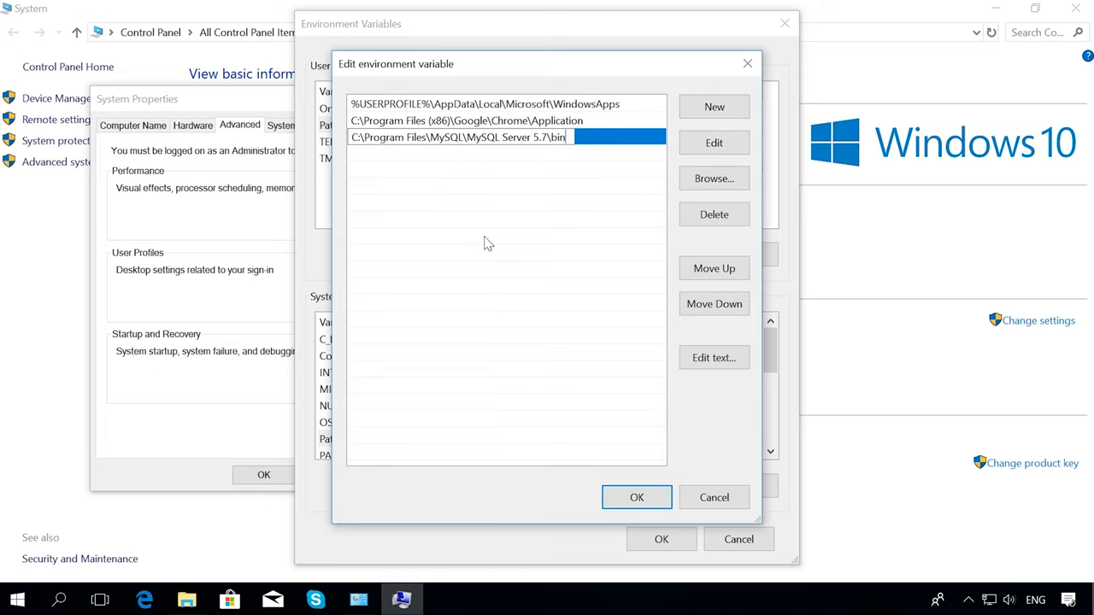
{"action": "key", "text": "Return"}
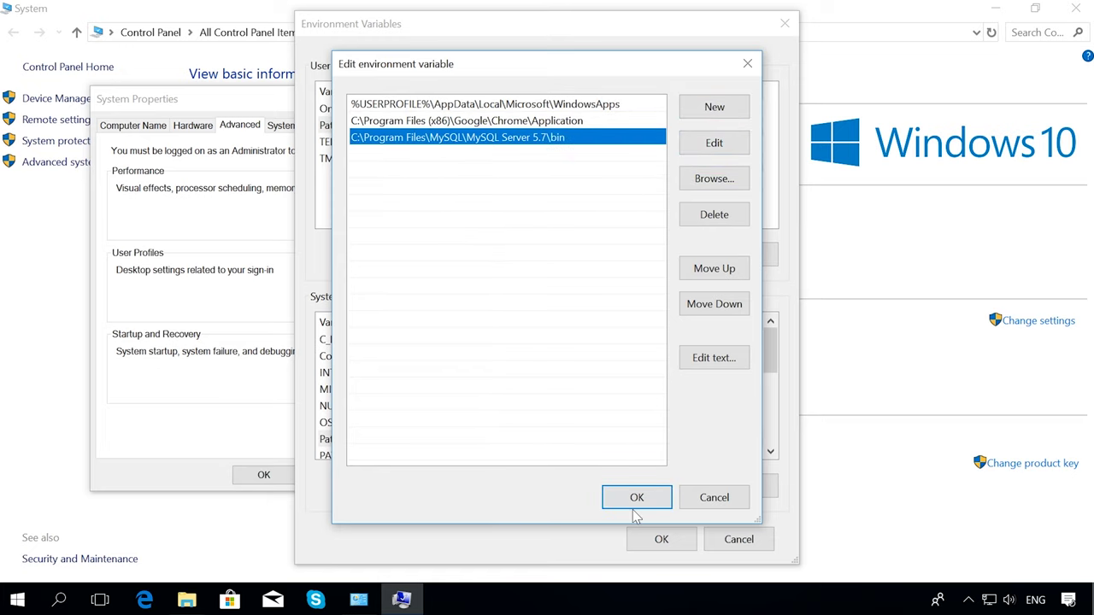
{"action": "left_click", "coordinate": [632, 498]}
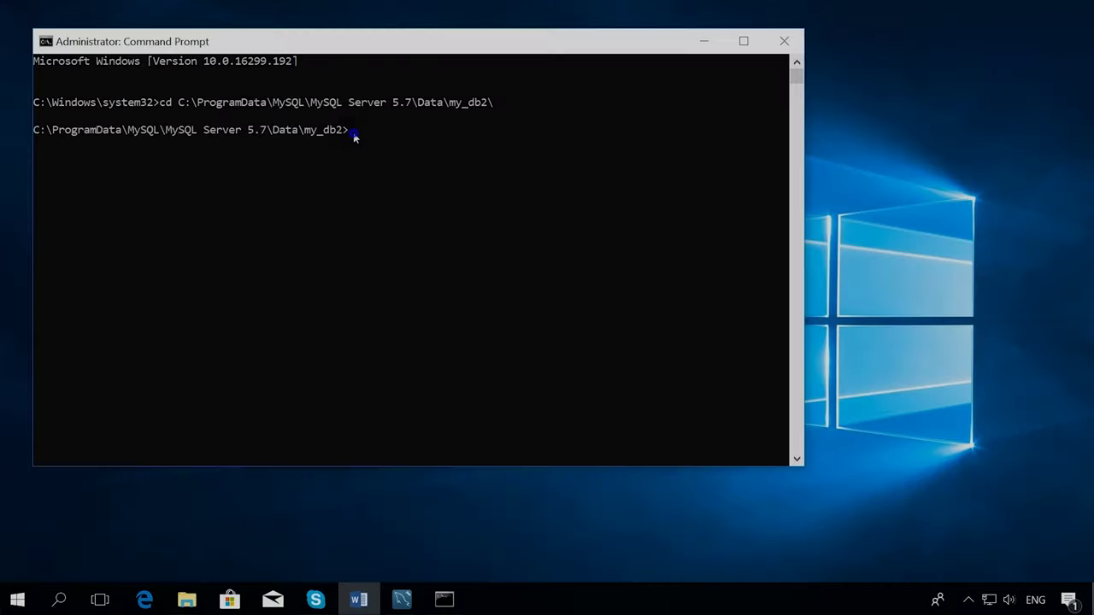
- Run 'myisamchk -r new_table_myisam' in the my_db2 data folder
{"action": "type", "text": "myisamchk -r new_table_myisam"}
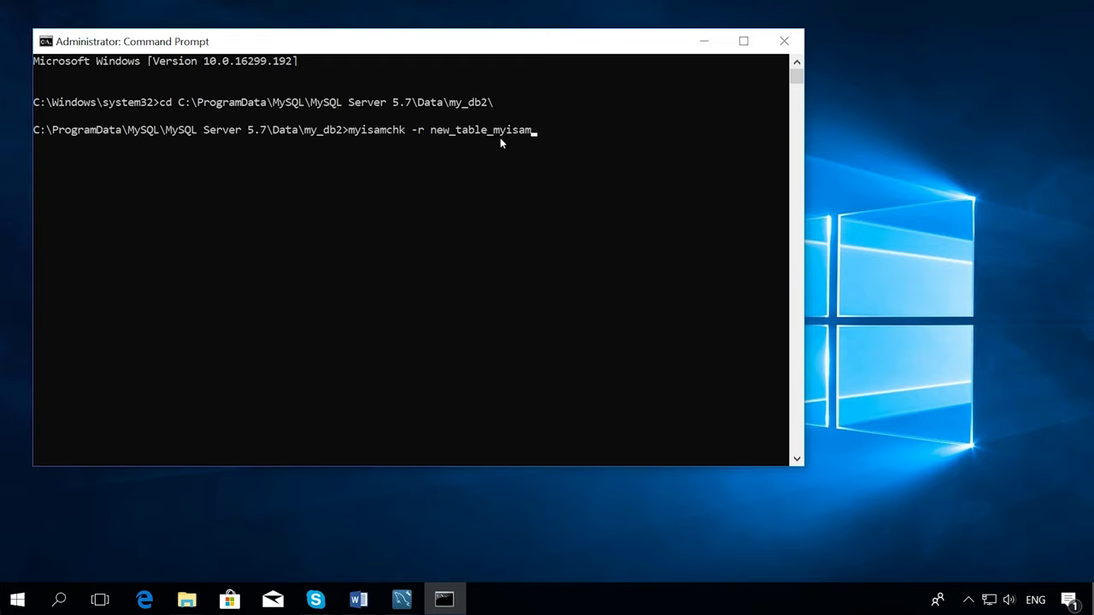
{"action": "key", "text": "Return"}
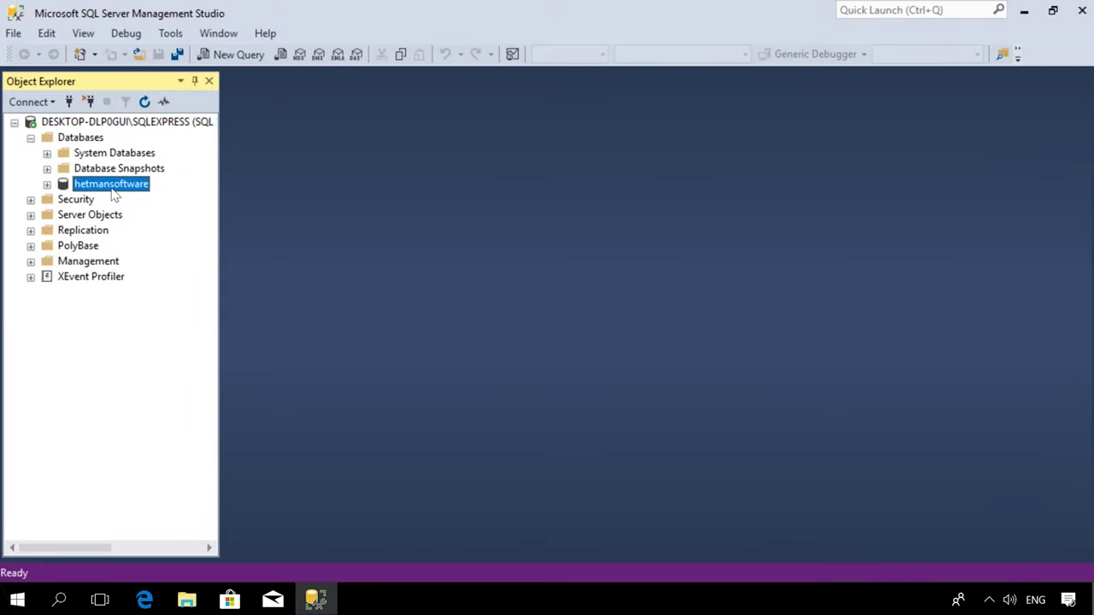
- Run a Full backup to Disk of hetmansoftware, saving hetmansoftware.bak
{"action": "right_click", "coordinate": [106, 196]}
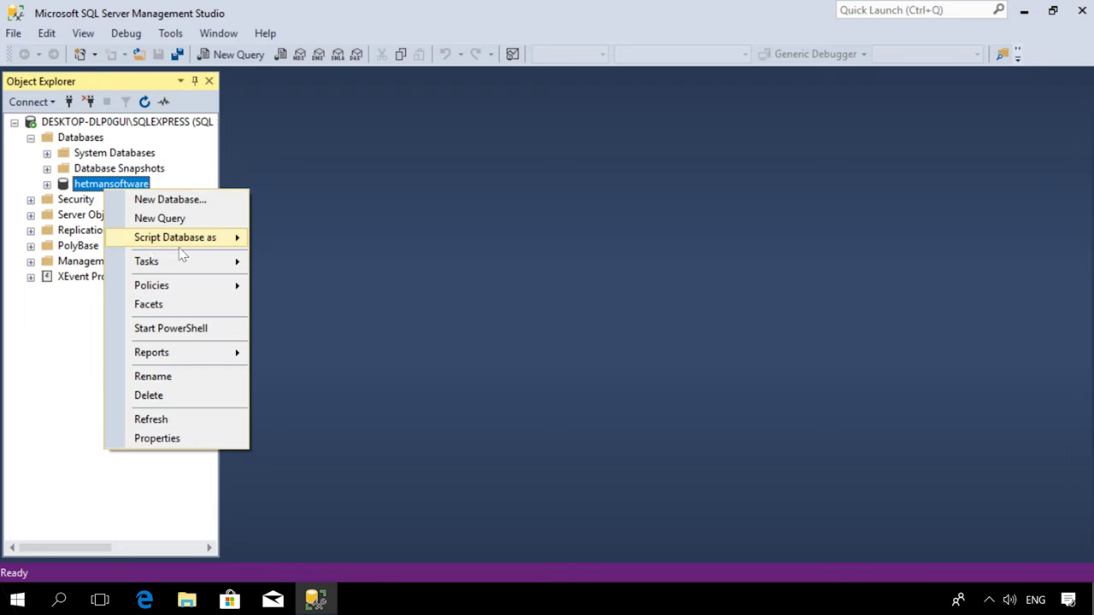
{"action": "mouse_move", "coordinate": [220, 269]}
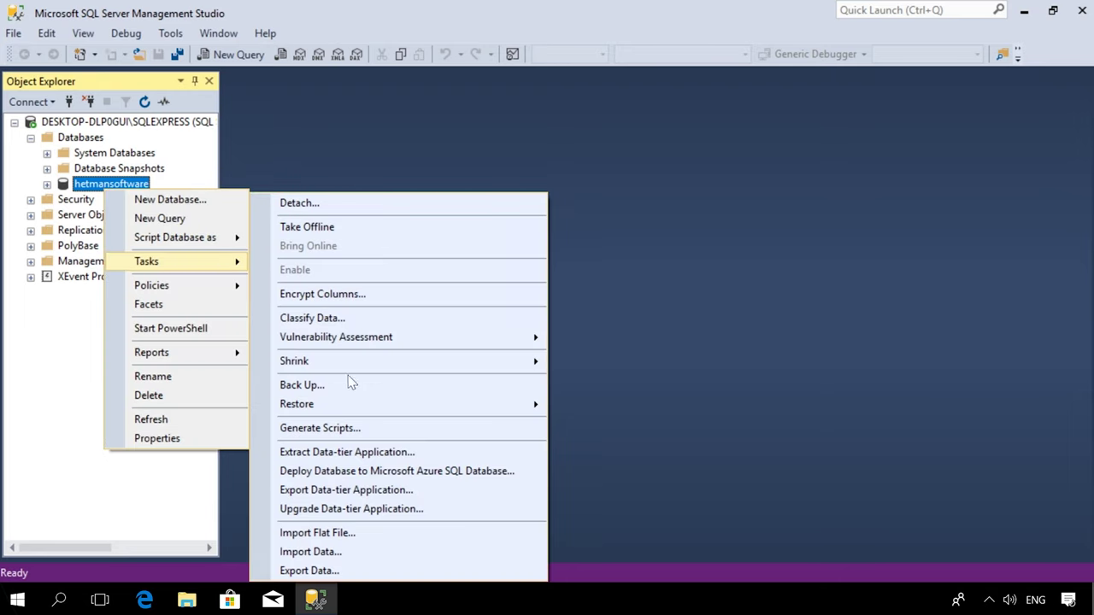
{"action": "left_click", "coordinate": [303, 389]}
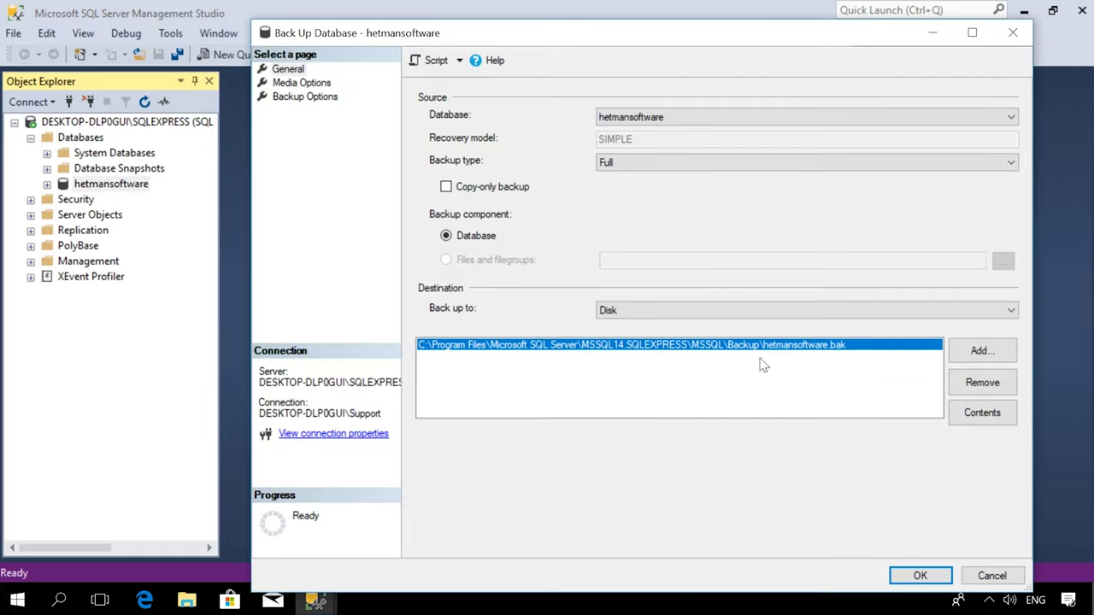
{"action": "left_click", "coordinate": [920, 576]}
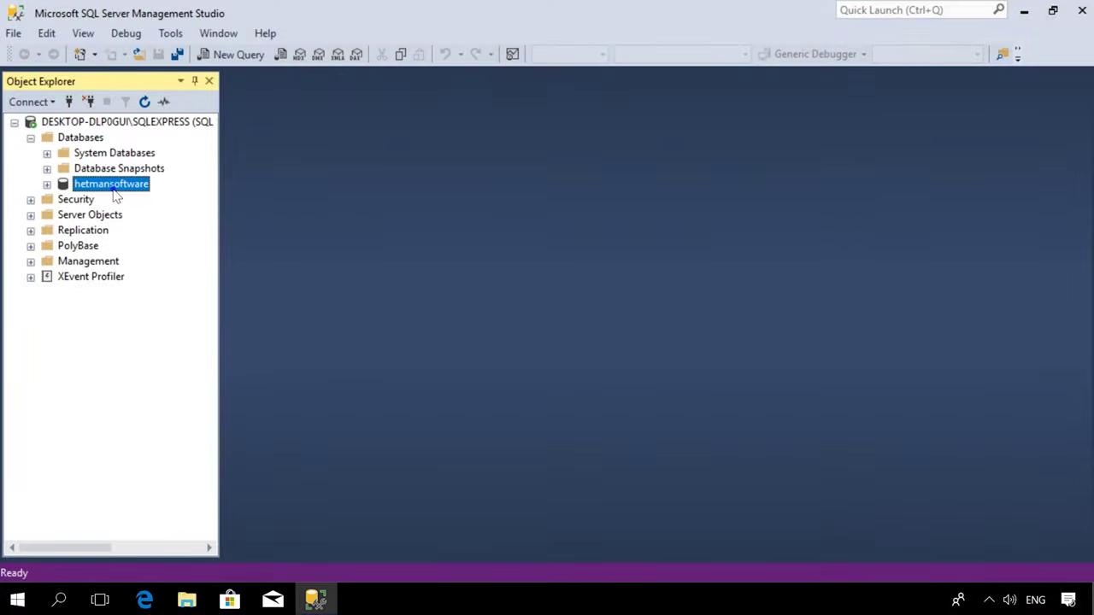
- Restore hetmansoftware from a Device source, adding hetmansoftware.bak as the backup media
{"action": "right_click", "coordinate": [114, 190]}
{"action": "mouse_move", "coordinate": [236, 261]}
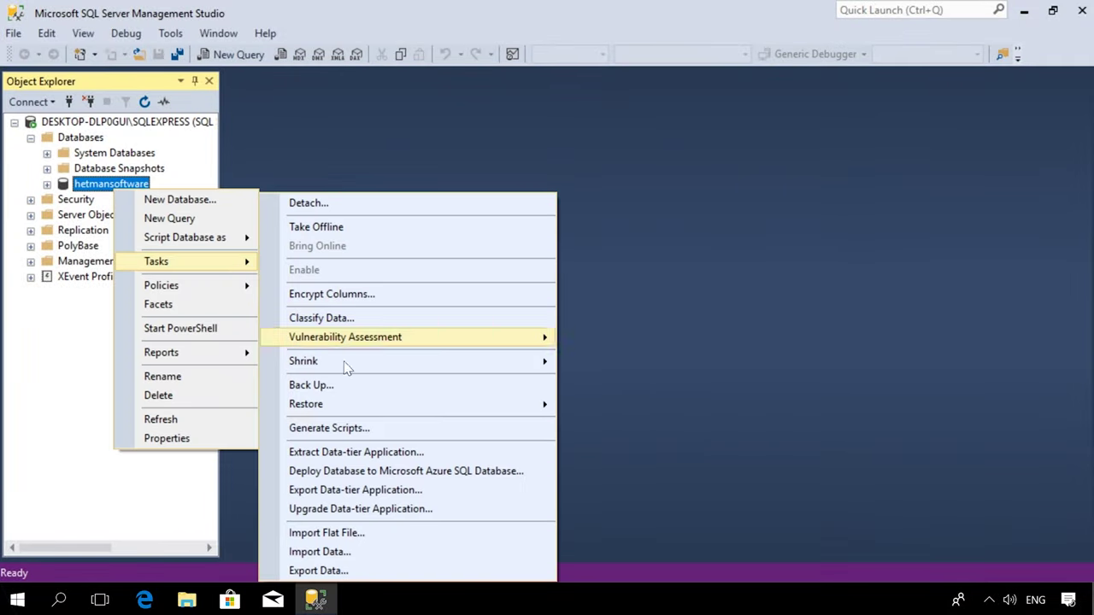
{"action": "mouse_move", "coordinate": [301, 411]}
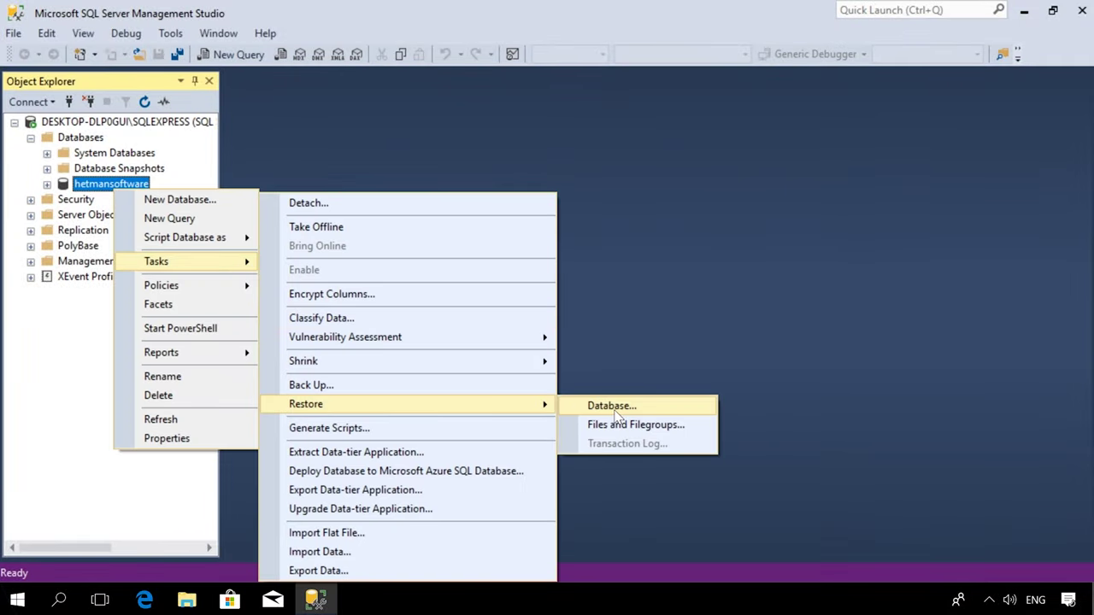
{"action": "left_click", "coordinate": [615, 408]}
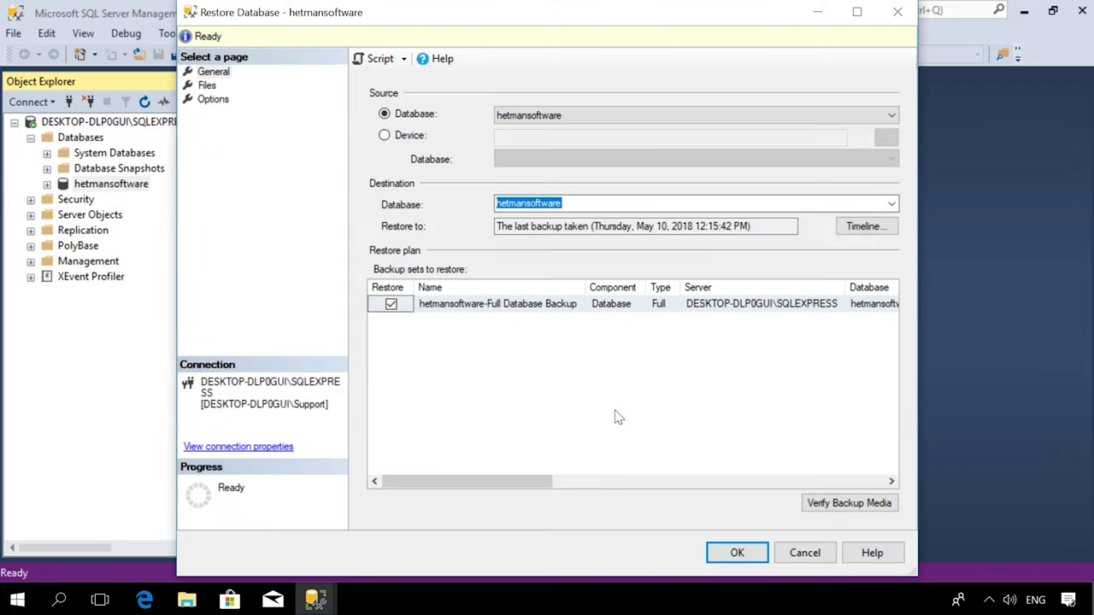
{"action": "left_click", "coordinate": [385, 136]}
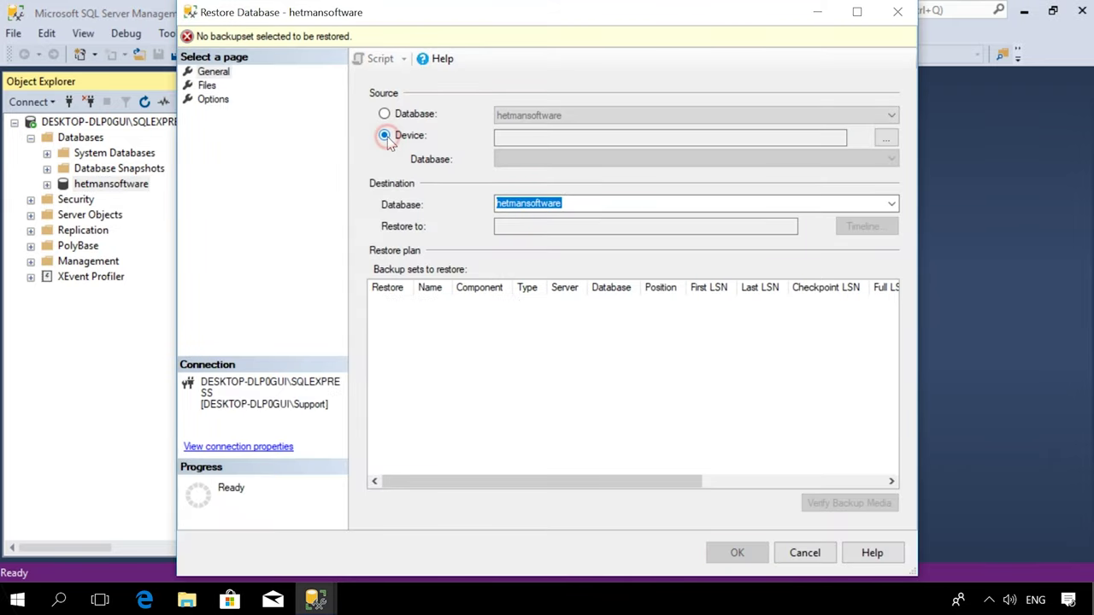
{"action": "left_click", "coordinate": [887, 139]}
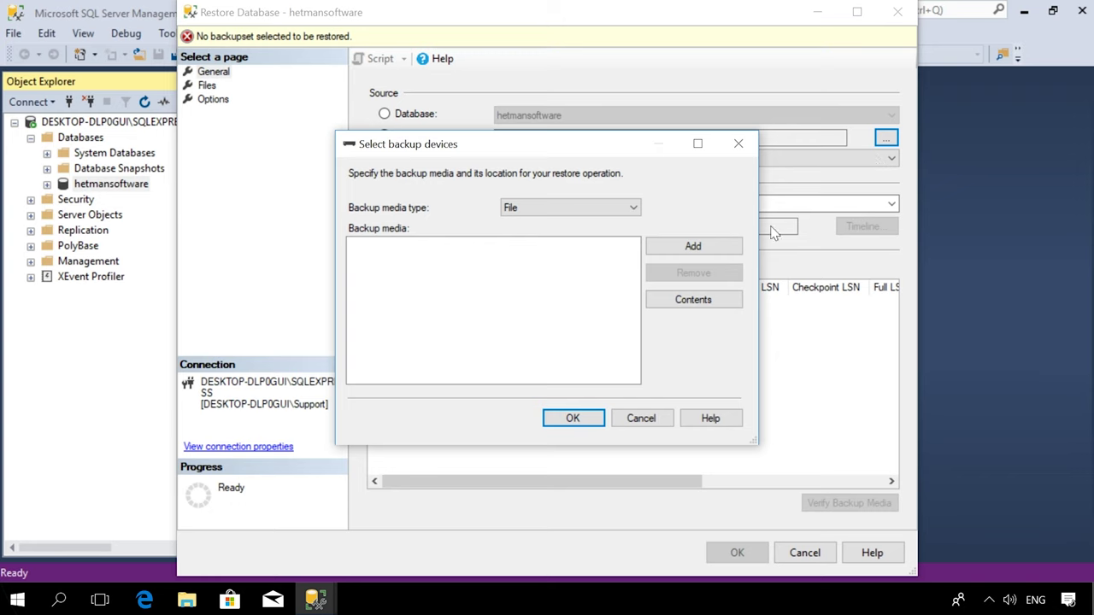
{"action": "left_click", "coordinate": [705, 247]}
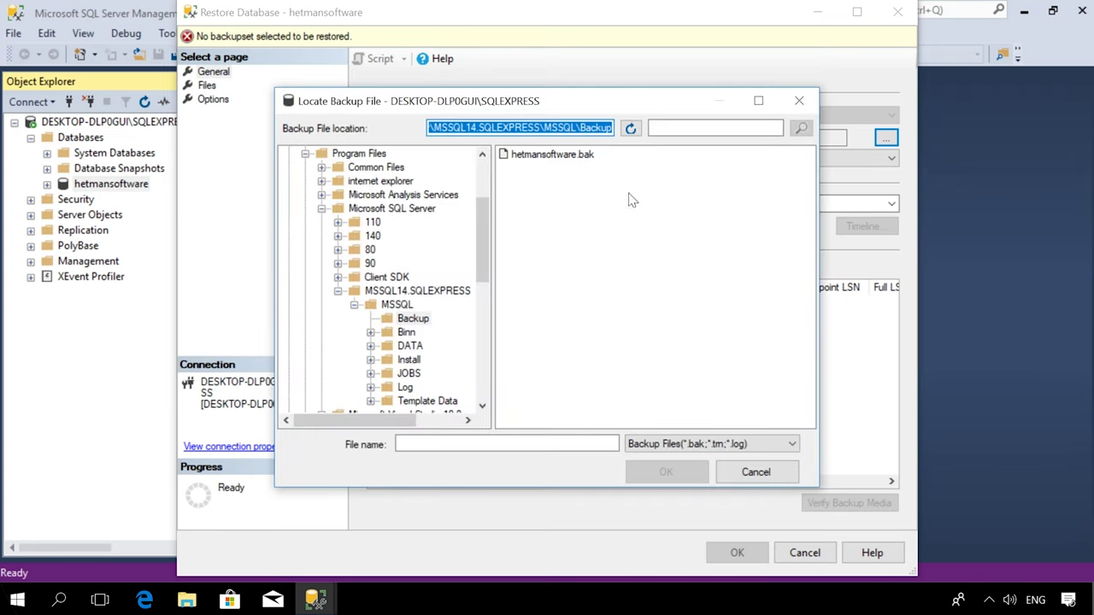
{"action": "left_click", "coordinate": [547, 156]}
{"action": "left_click", "coordinate": [658, 472]}
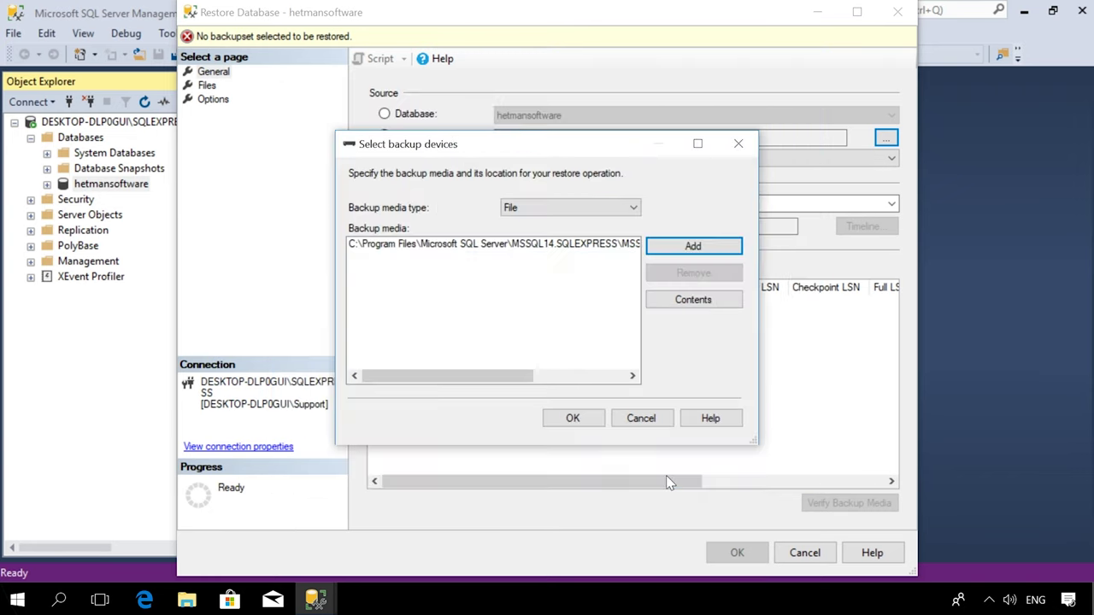
{"action": "left_click", "coordinate": [570, 419]}
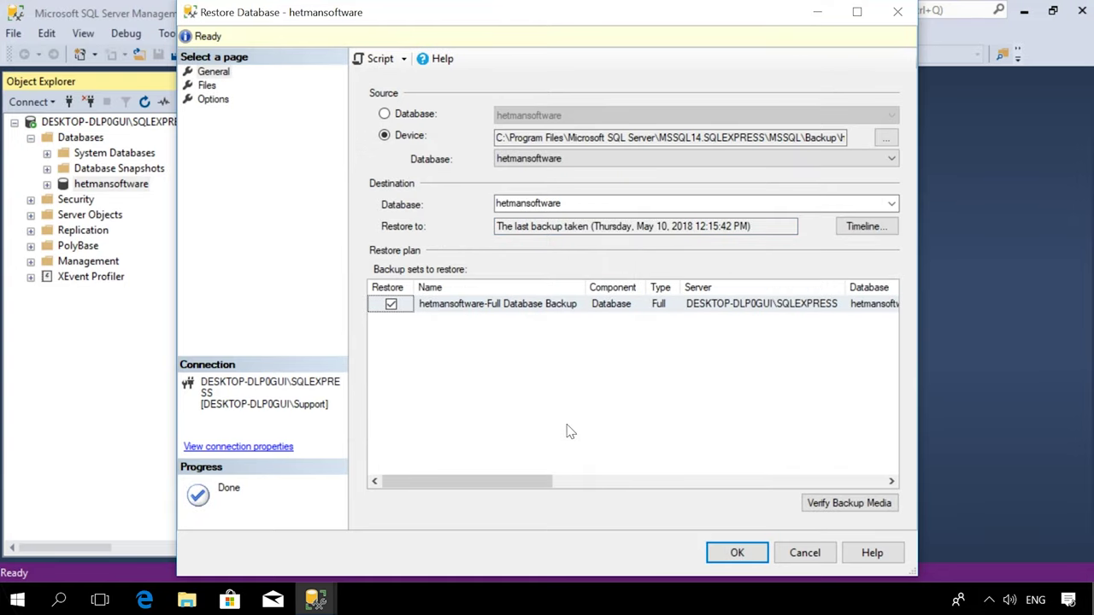
{"action": "left_click", "coordinate": [745, 558]}
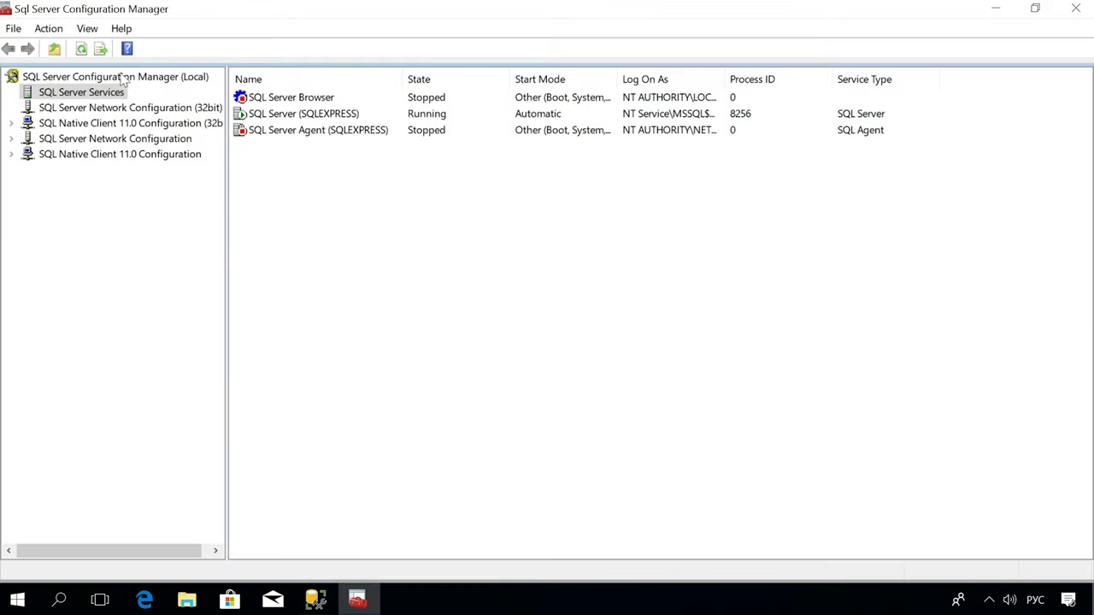
- Stop the SQL Server (SQLEXPRESS) service under SQL Server Services
{"action": "right_click", "coordinate": [77, 96]}
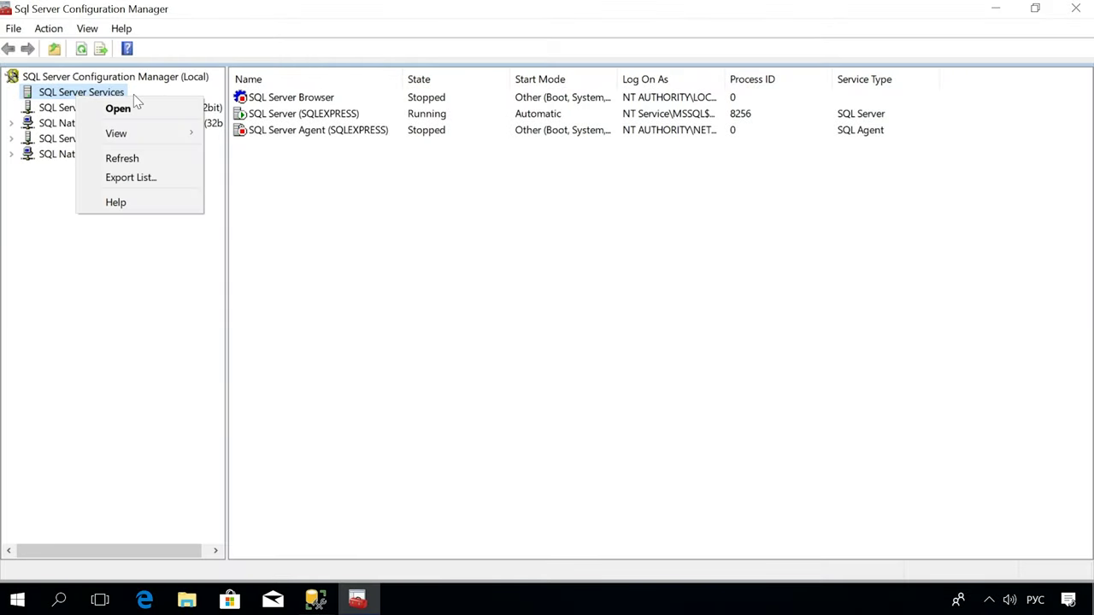
{"action": "left_click", "coordinate": [93, 92]}
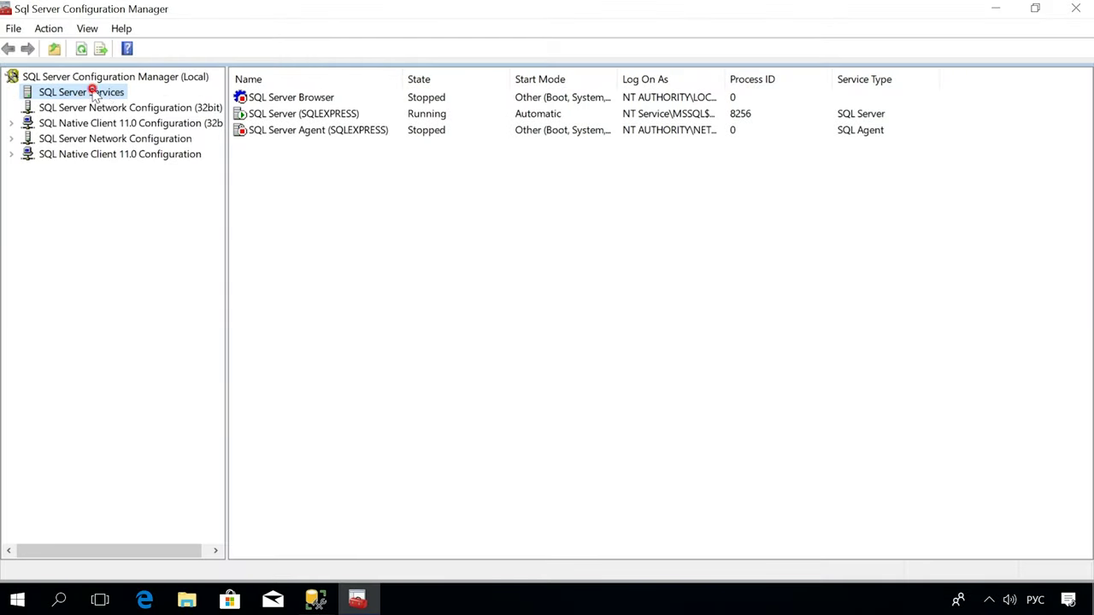
{"action": "left_click", "coordinate": [295, 113]}
{"action": "right_click", "coordinate": [294, 114]}
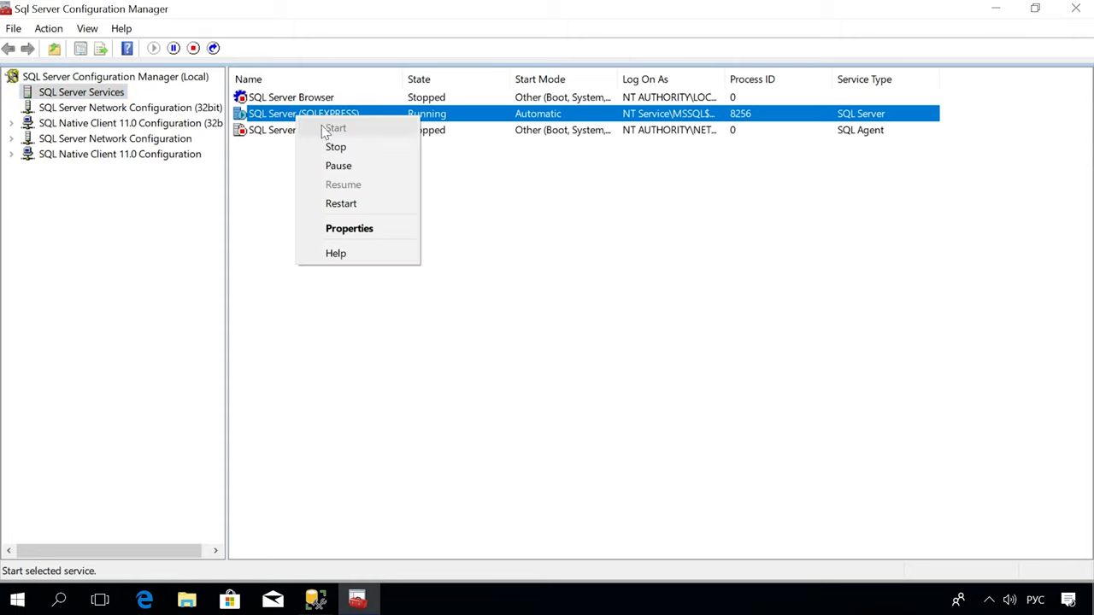
{"action": "left_click", "coordinate": [342, 148]}
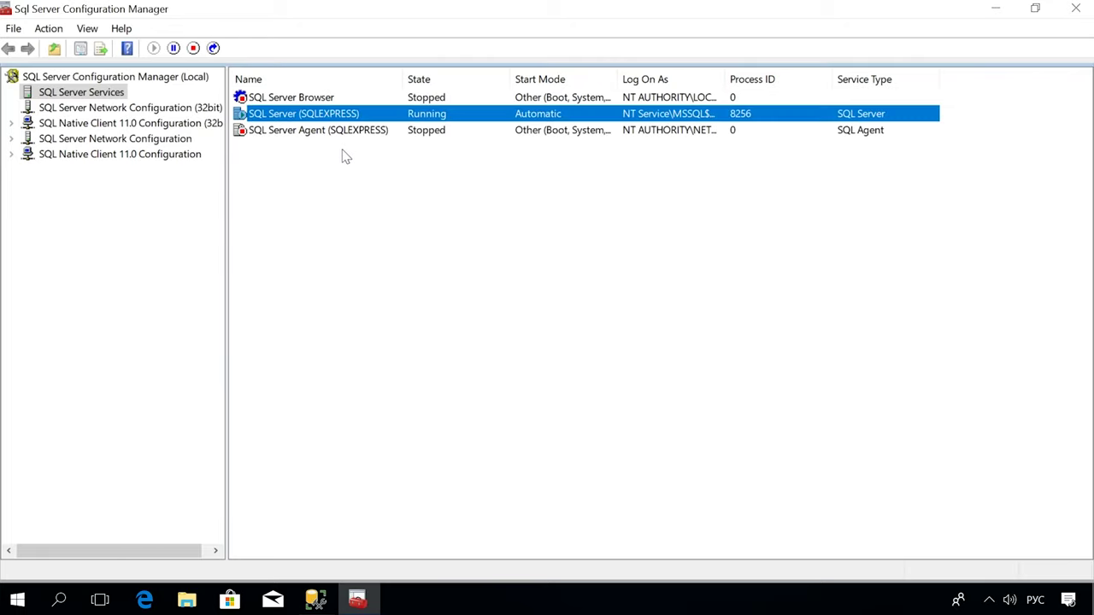
- Start the stopped SQL Server (SQLEXPRESS) service again
{"action": "left_click", "coordinate": [280, 115]}
{"action": "right_click", "coordinate": [275, 119]}
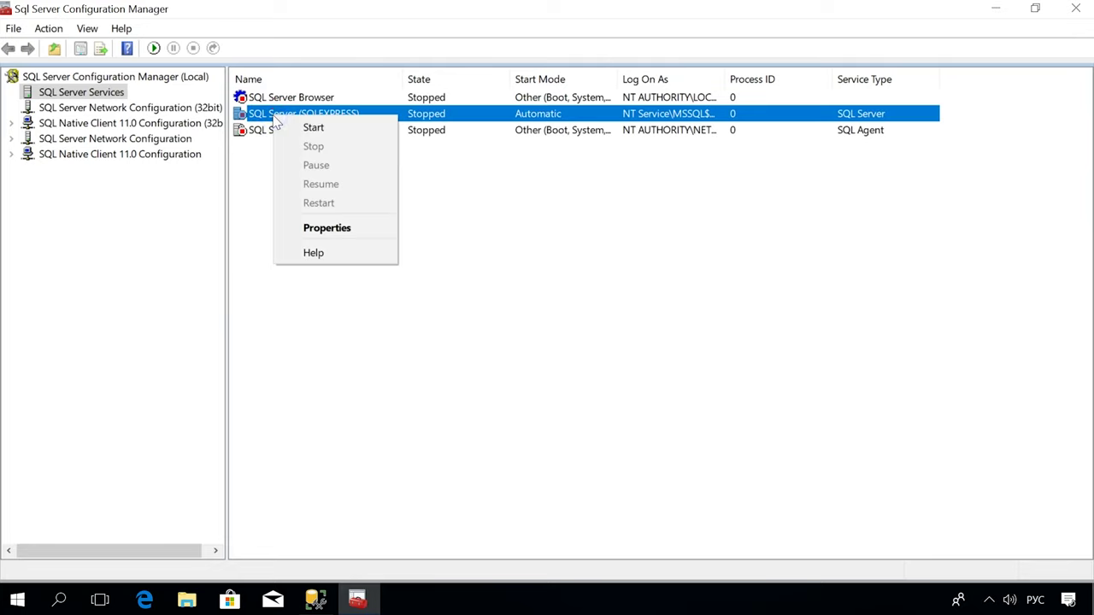
{"action": "left_click", "coordinate": [314, 128]}
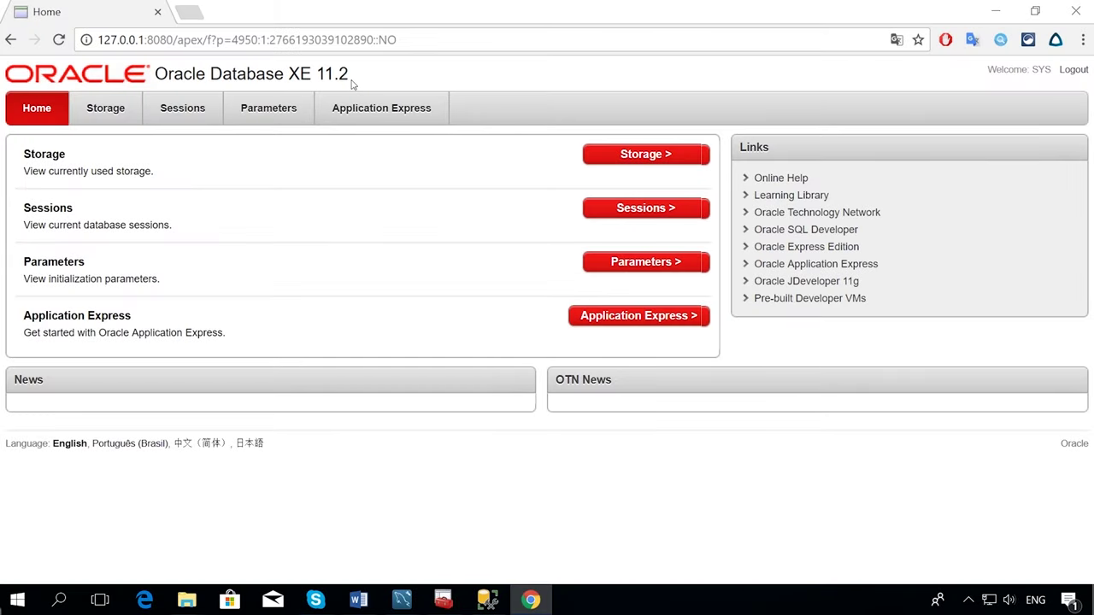
- Log in to the Admin workspace in Application Express with the account password
{"action": "left_click", "coordinate": [362, 120]}
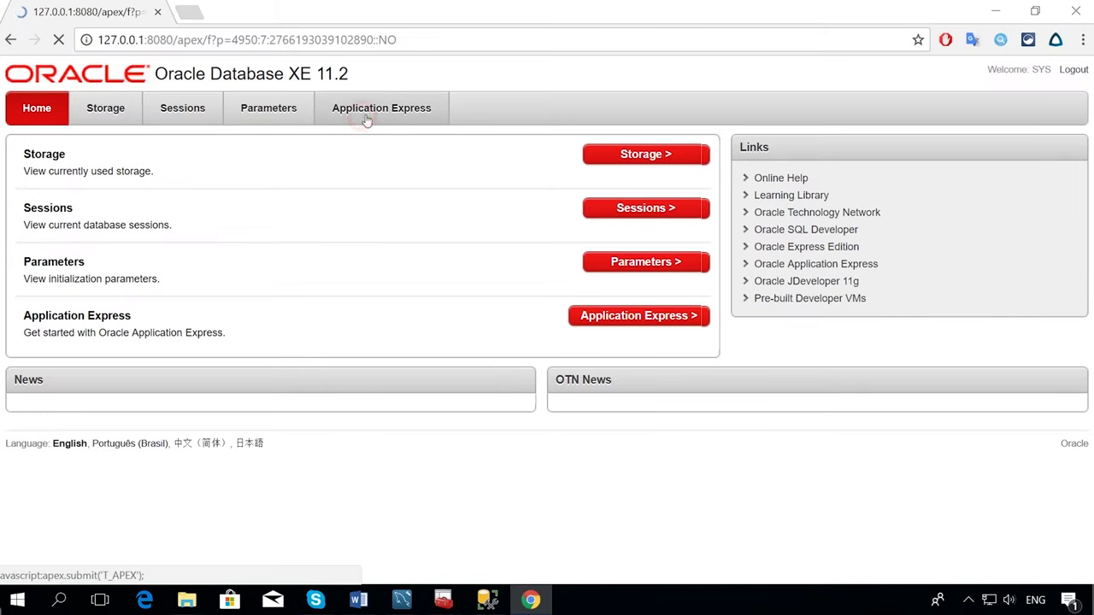
{"action": "left_click", "coordinate": [865, 214]}
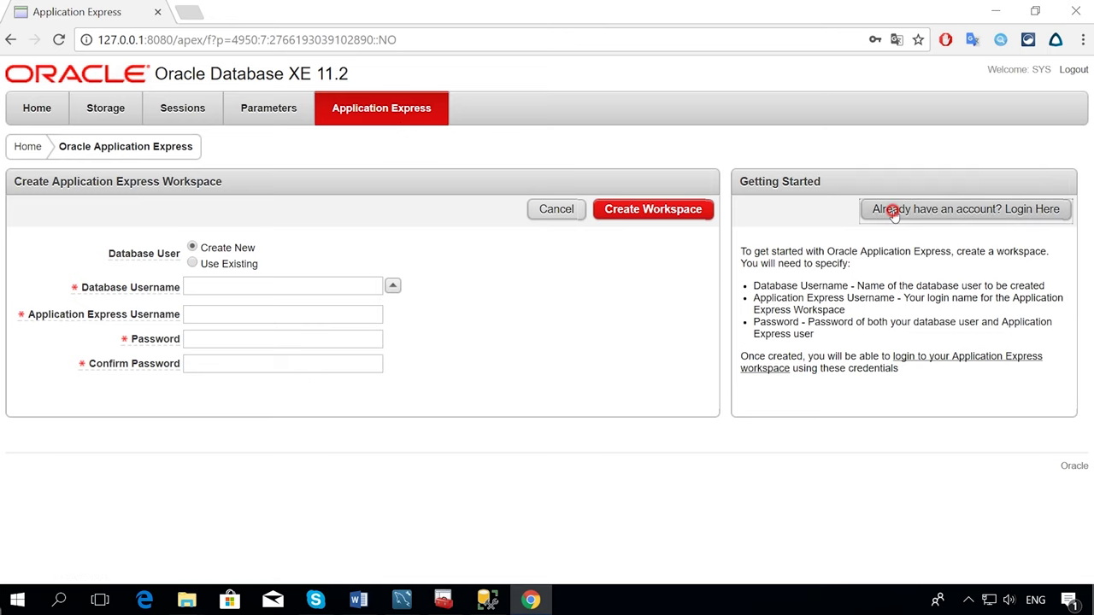
{"action": "left_click", "coordinate": [603, 226]}
{"action": "type", "text": "ad"}
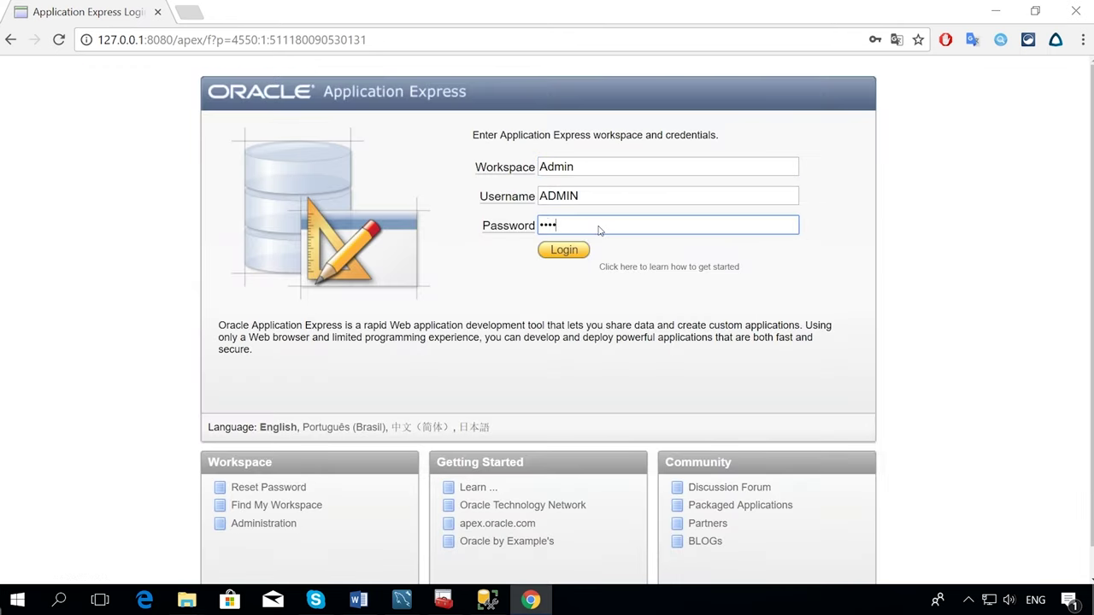
{"action": "type", "text": "mi"}
{"action": "key", "text": "Return"}
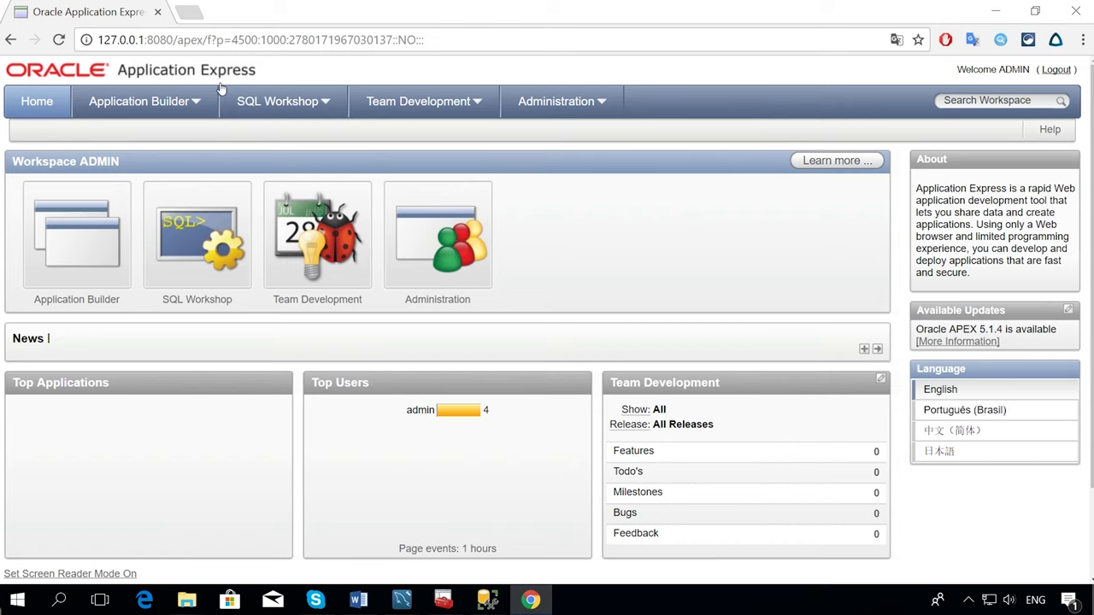
- Export the whole workspace in DOS format from Application Builder, downloading ADMIN.sql
{"action": "left_click", "coordinate": [167, 106]}
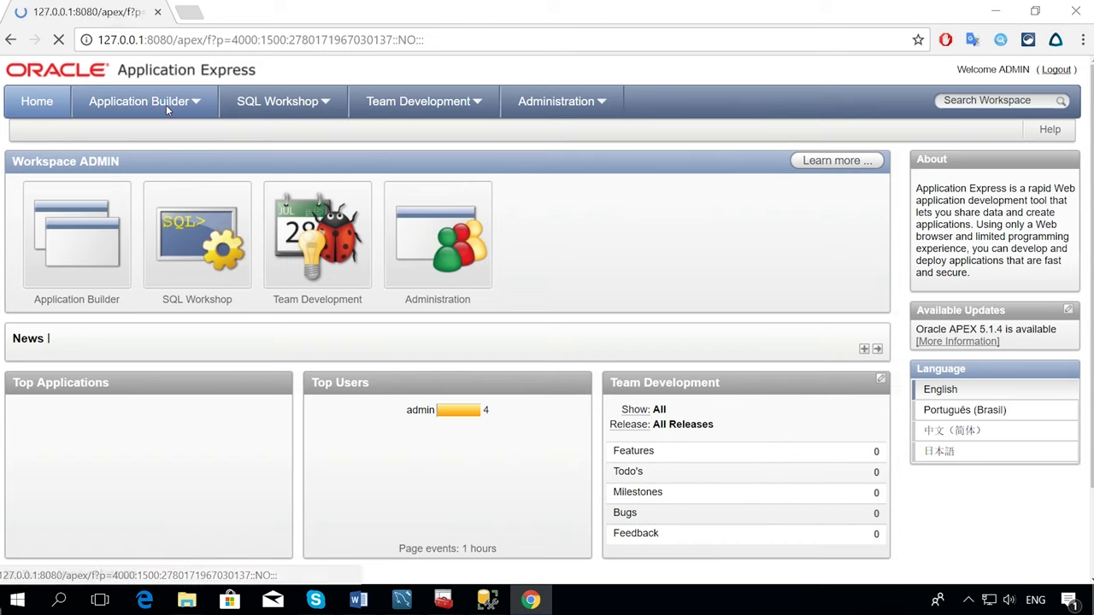
{"action": "left_click", "coordinate": [817, 186]}
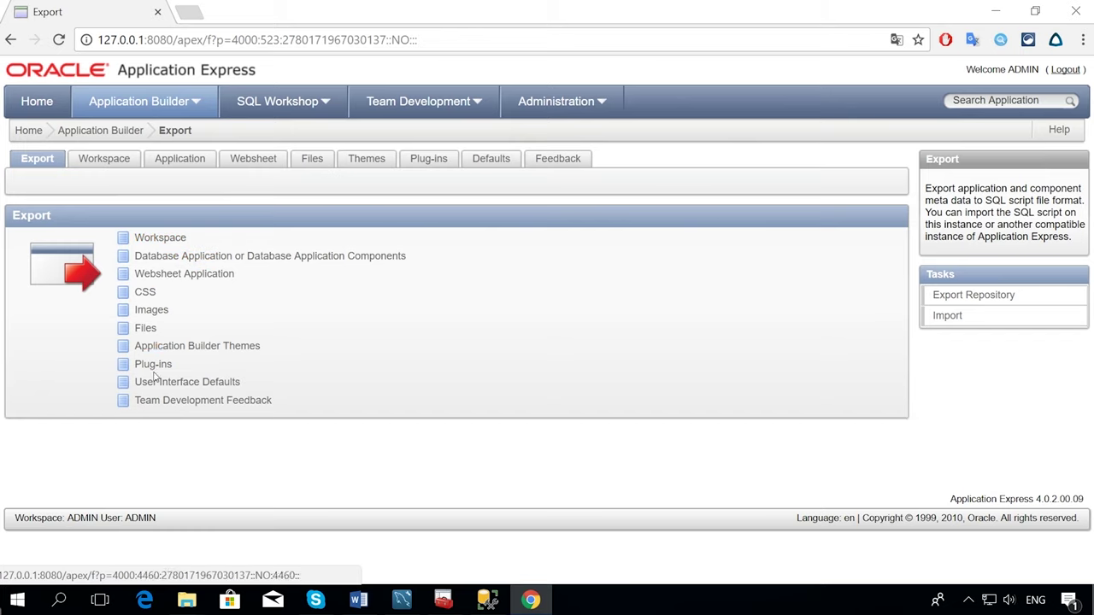
{"action": "left_click", "coordinate": [169, 239]}
{"action": "left_click", "coordinate": [177, 285]}
{"action": "left_click", "coordinate": [178, 284]}
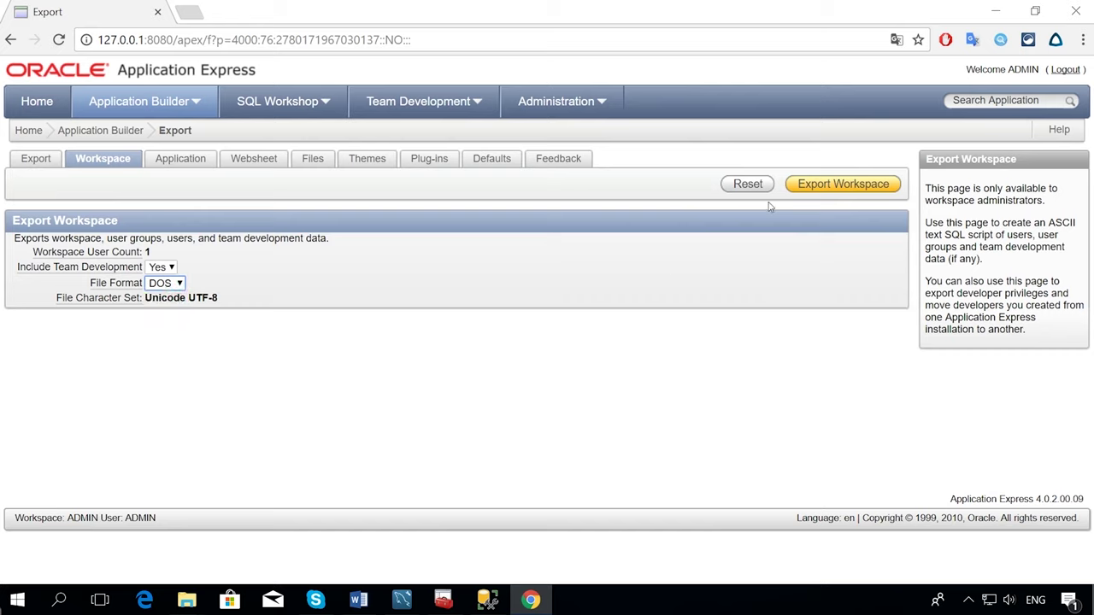
{"action": "left_click", "coordinate": [805, 185]}
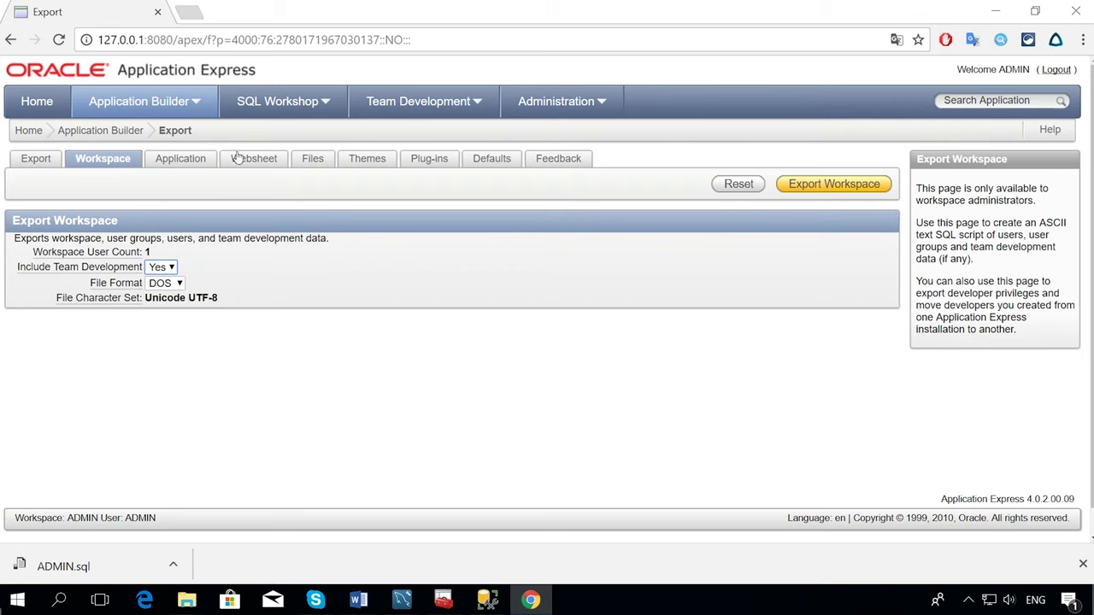
- Upload ADMIN.sql from Downloads through Application Builder's Import and import it
{"action": "left_click", "coordinate": [195, 105]}
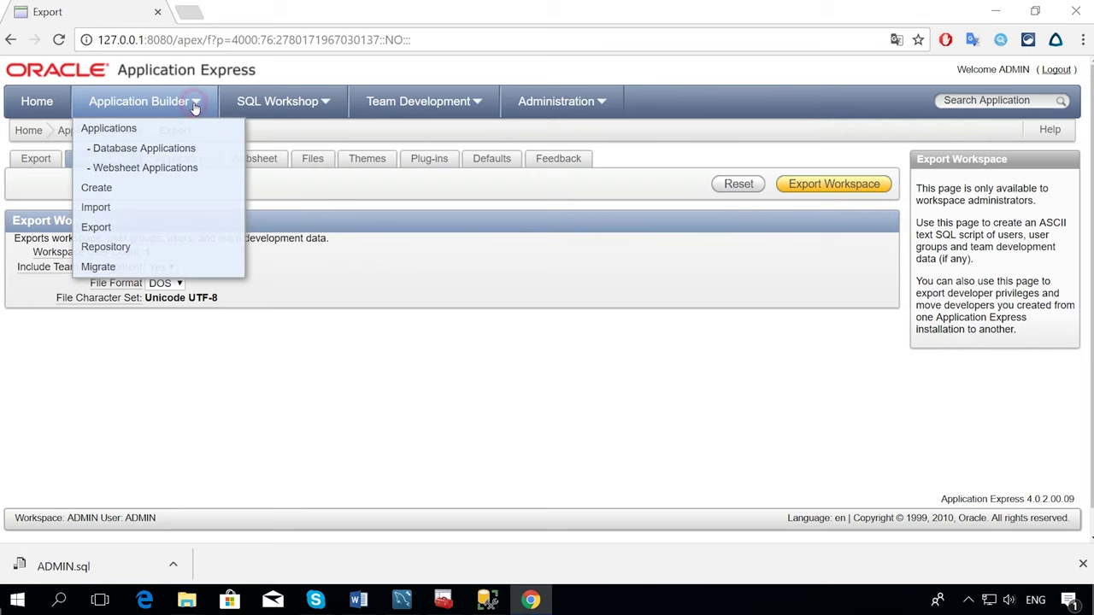
{"action": "left_click", "coordinate": [109, 206]}
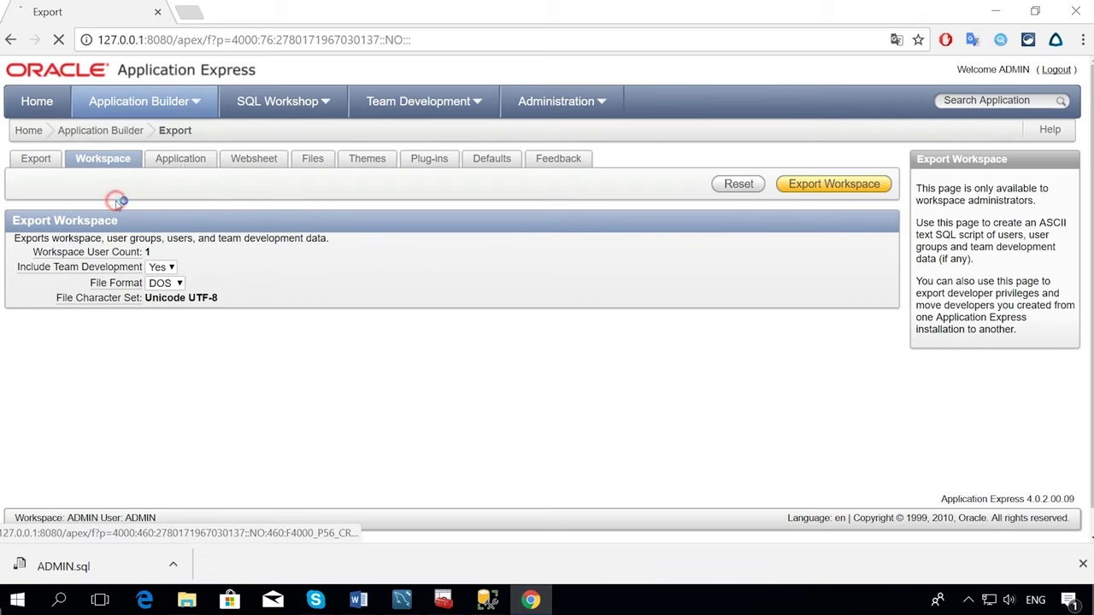
{"action": "left_click", "coordinate": [322, 258]}
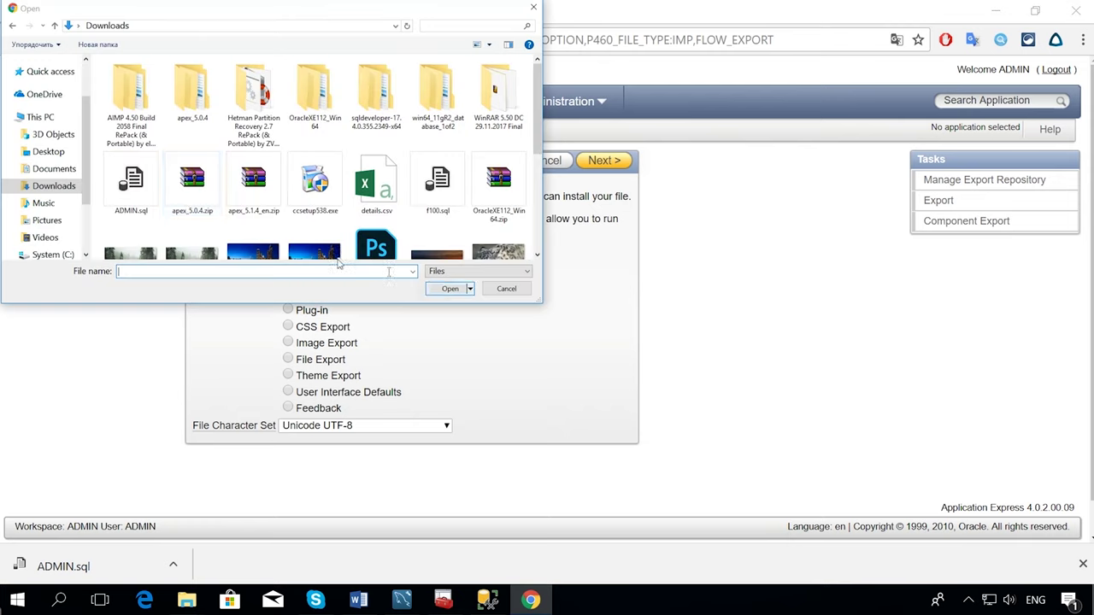
{"action": "left_click", "coordinate": [131, 181]}
{"action": "left_click", "coordinate": [444, 288]}
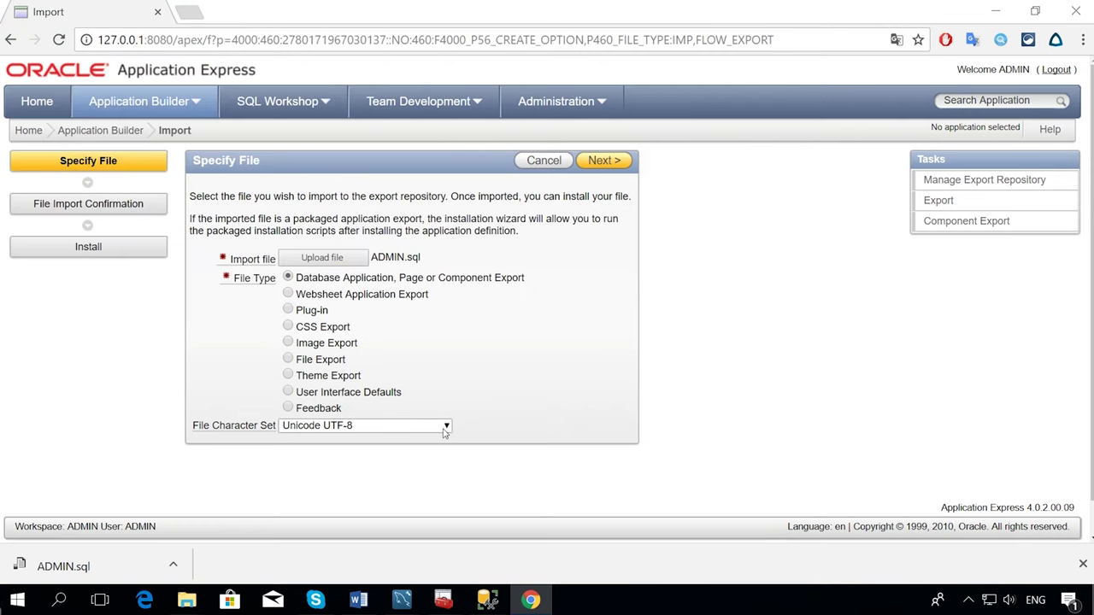
{"action": "left_click", "coordinate": [598, 163]}
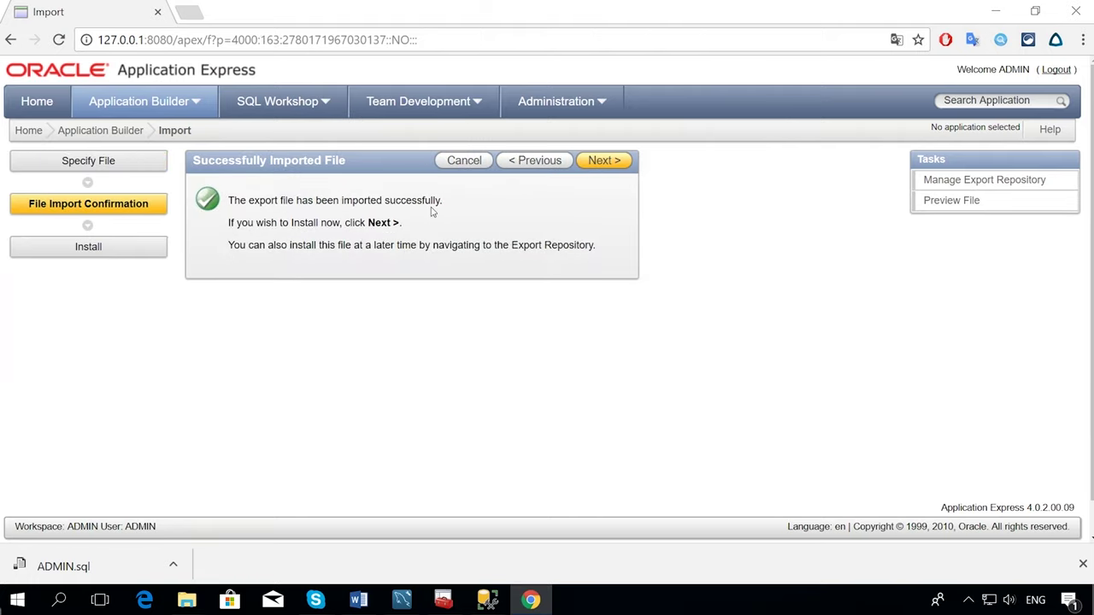